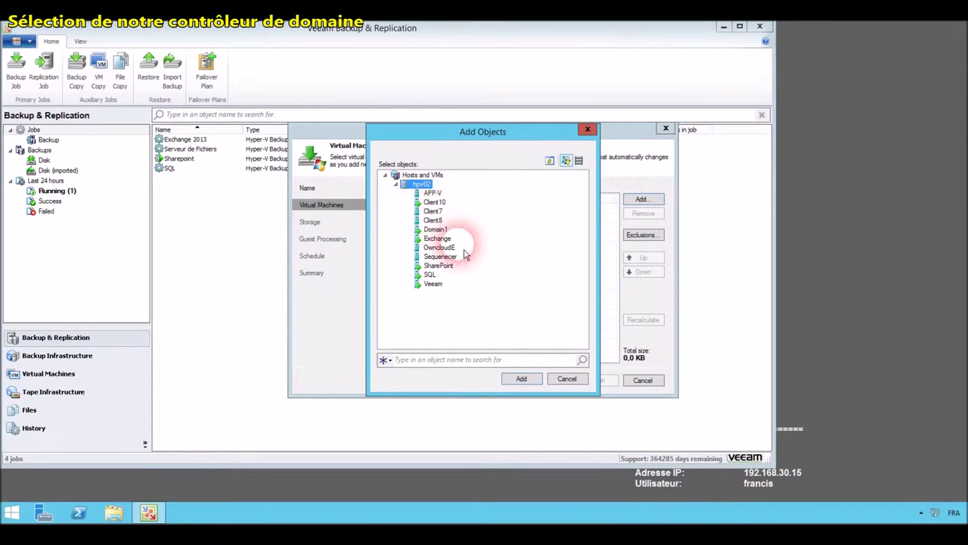
Step: Add the Domain1 virtual machine to the new backup job and accept the default storage settings
click(437, 229)
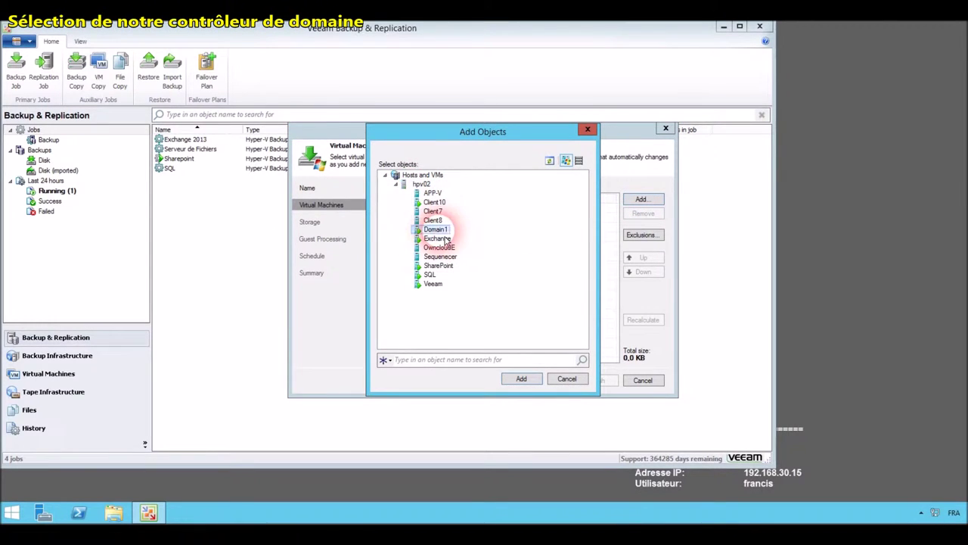
click(521, 379)
click(552, 381)
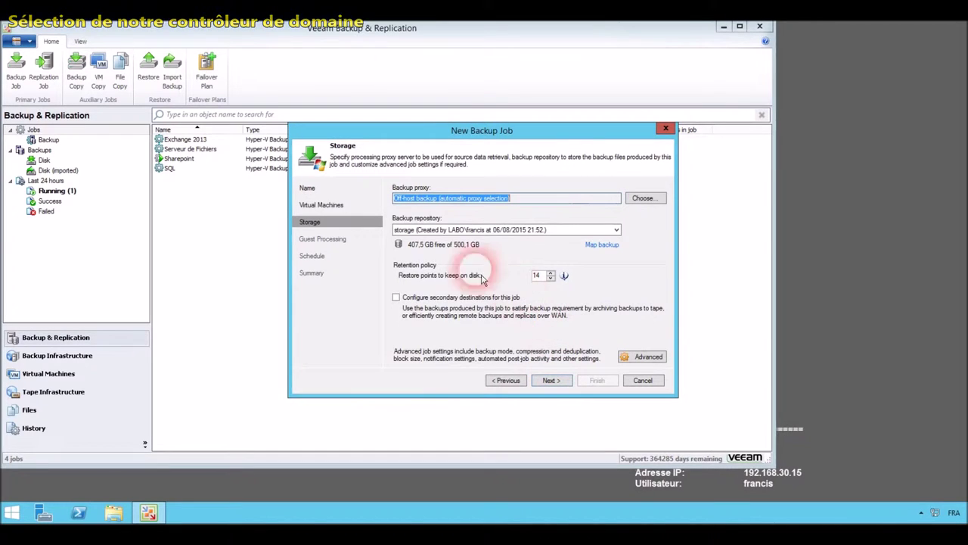
click(556, 384)
Step: Enable application-aware processing and guest file system indexing for the job, using the stored labo domain account as guest OS credentials
click(396, 188)
click(401, 237)
click(616, 304)
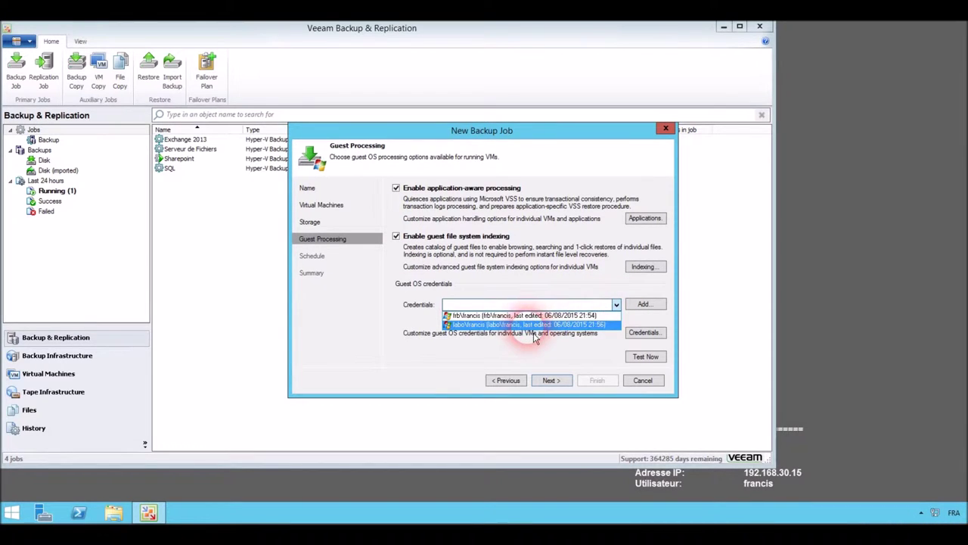
click(556, 324)
click(560, 380)
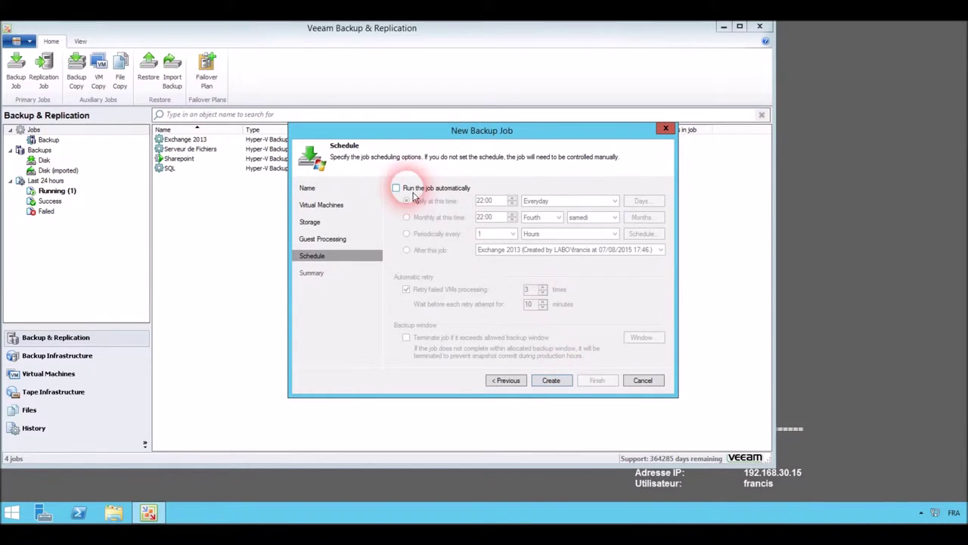
Step: Create the backup job without an automatic schedule, start it on finishing the wizard, and select the AD job
click(552, 381)
click(454, 359)
click(601, 387)
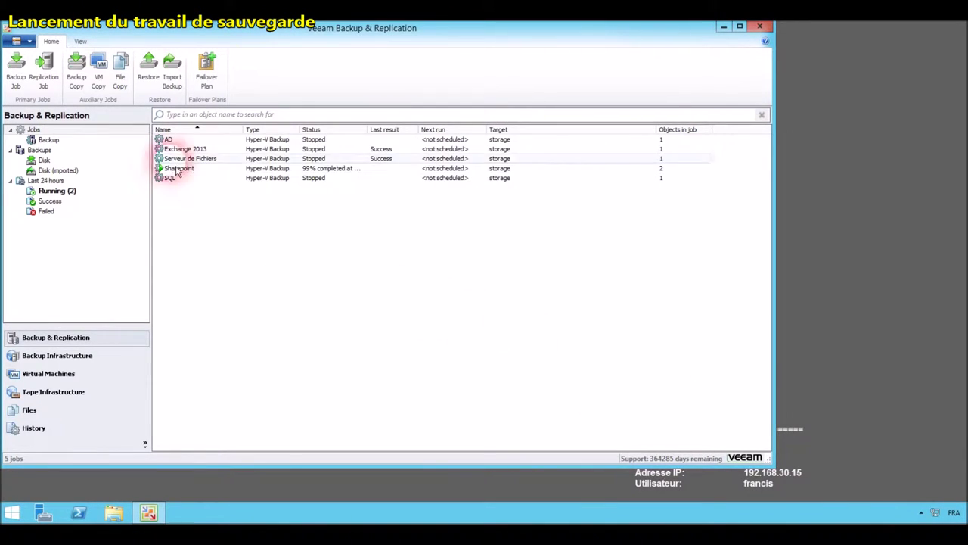
click(180, 141)
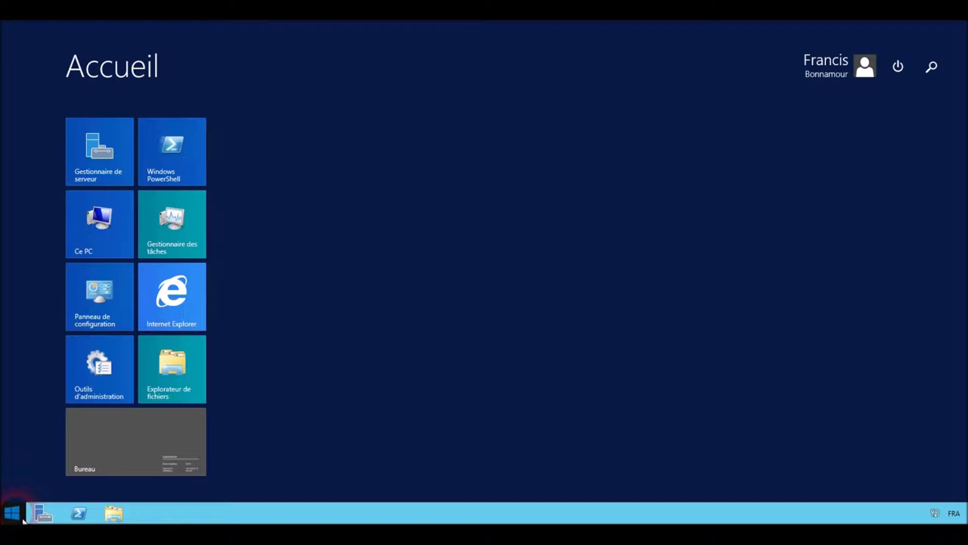
Step: On the domain controller, open Utilisateurs et ordinateurs Active Directory from the administrative tools
click(101, 367)
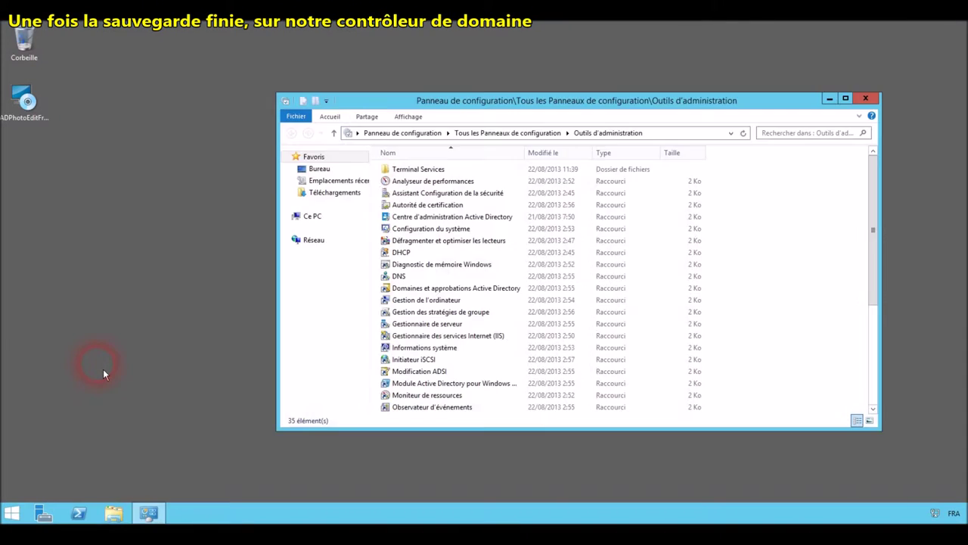
click(872, 370)
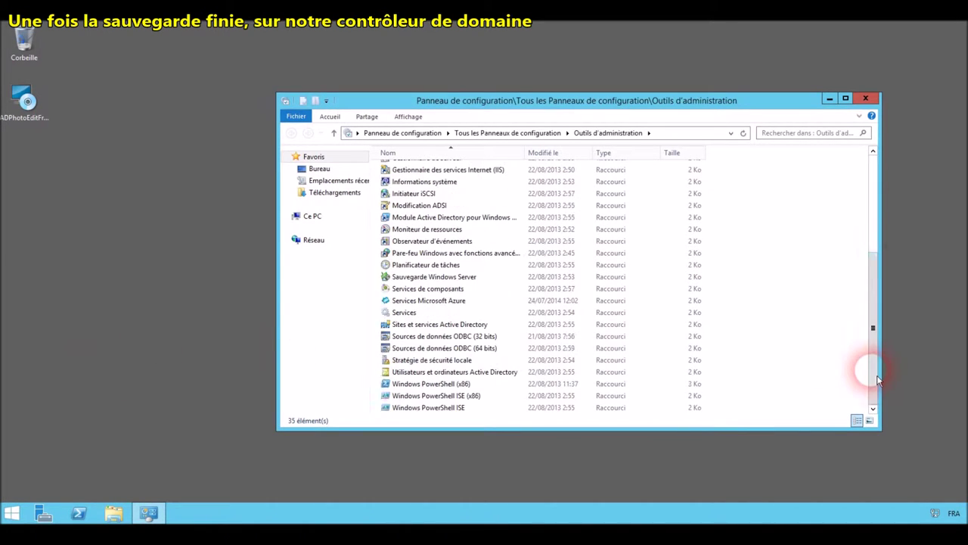
click(436, 373)
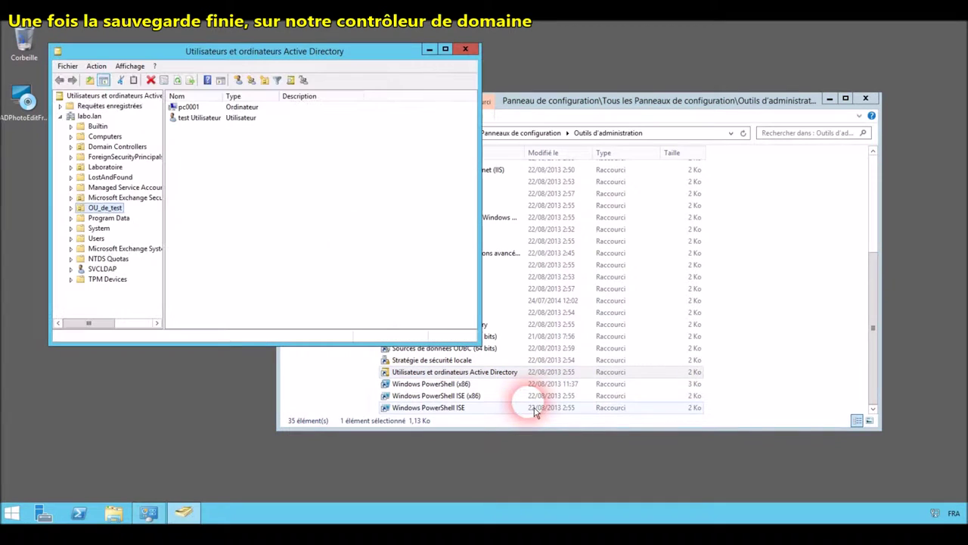
Step: Delete the OU_de_test organizational unit together with all the objects it contains
right_click(111, 209)
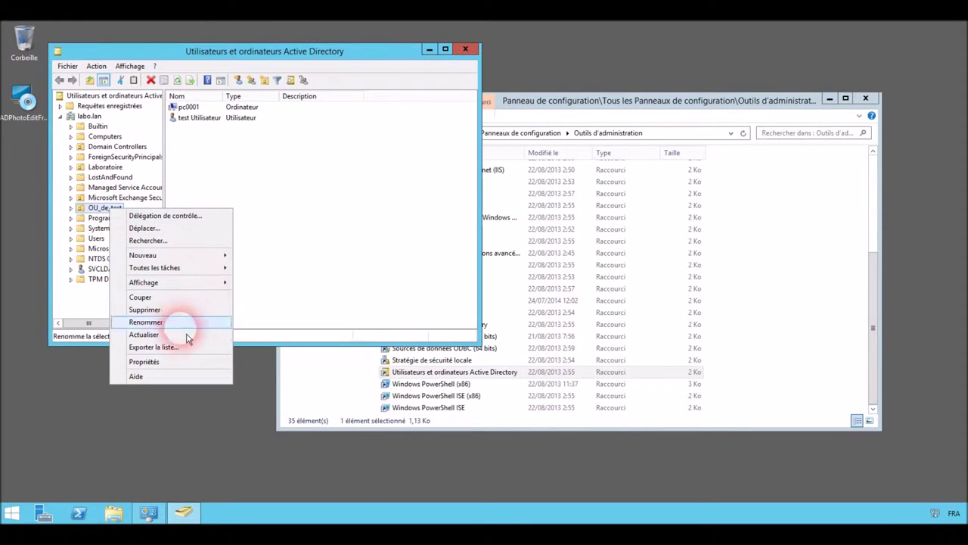
click(151, 309)
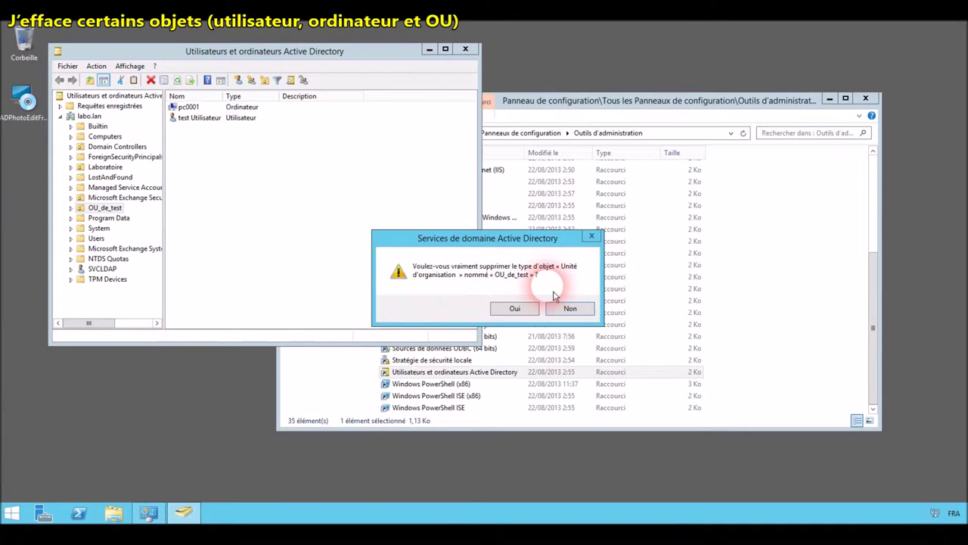
click(519, 313)
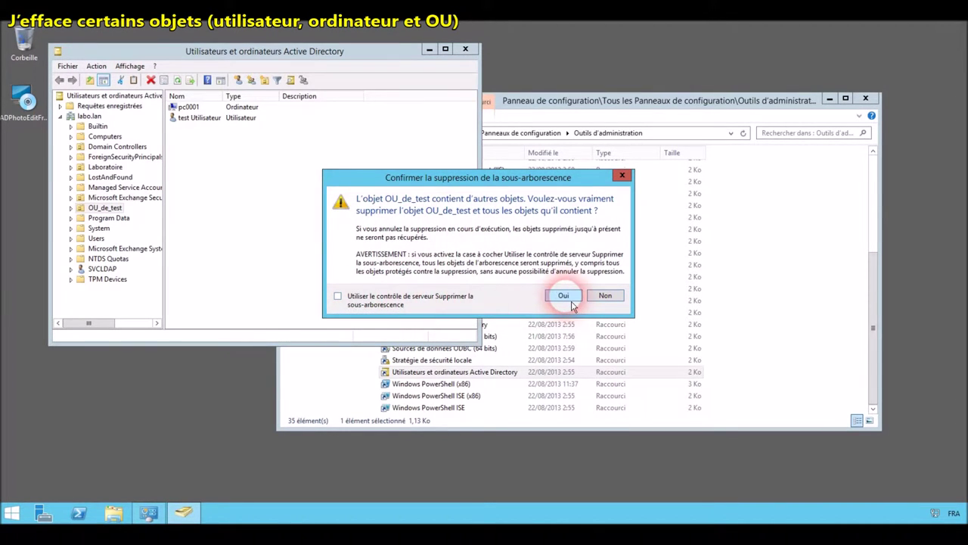
click(563, 295)
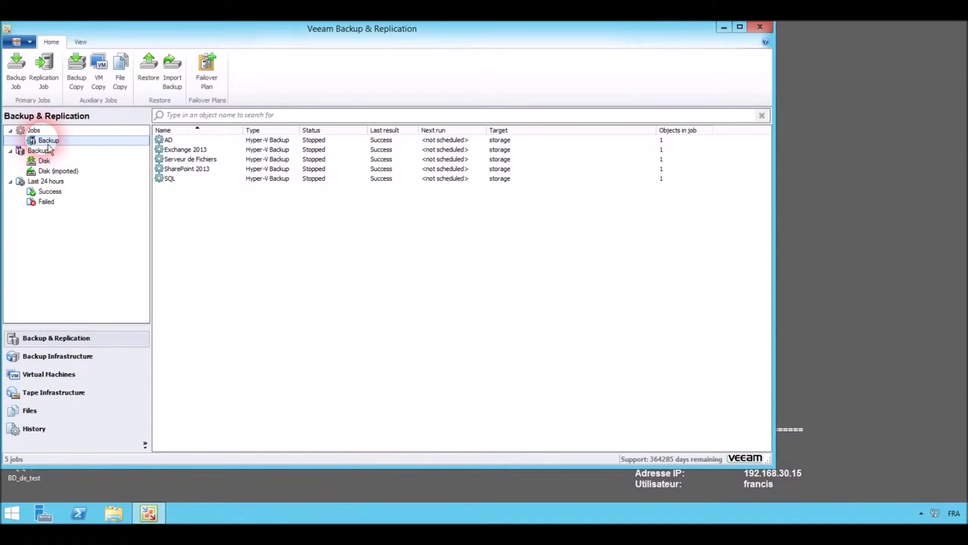
Step: In Veeam Backup & Replication, start a restore from backup of application items for Microsoft Active Directory
click(149, 71)
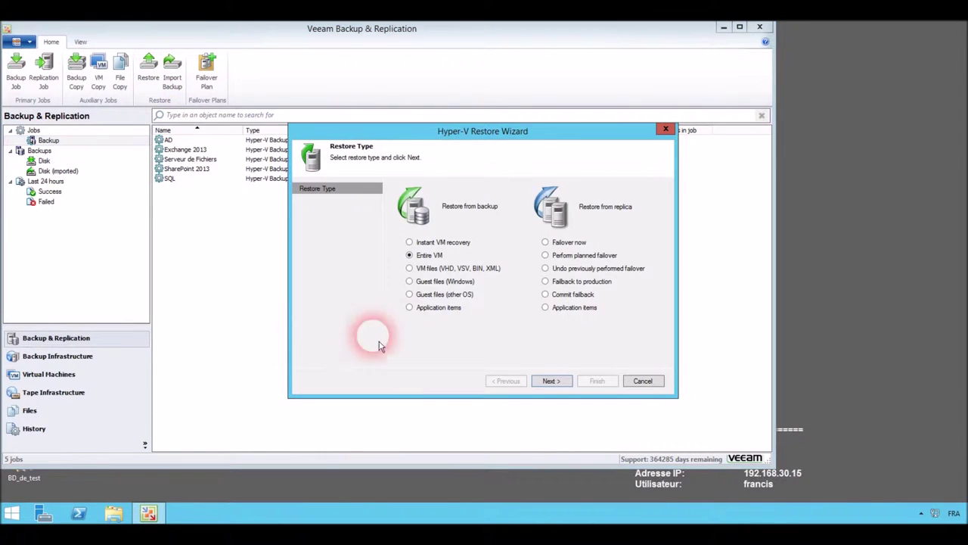
click(410, 308)
click(554, 380)
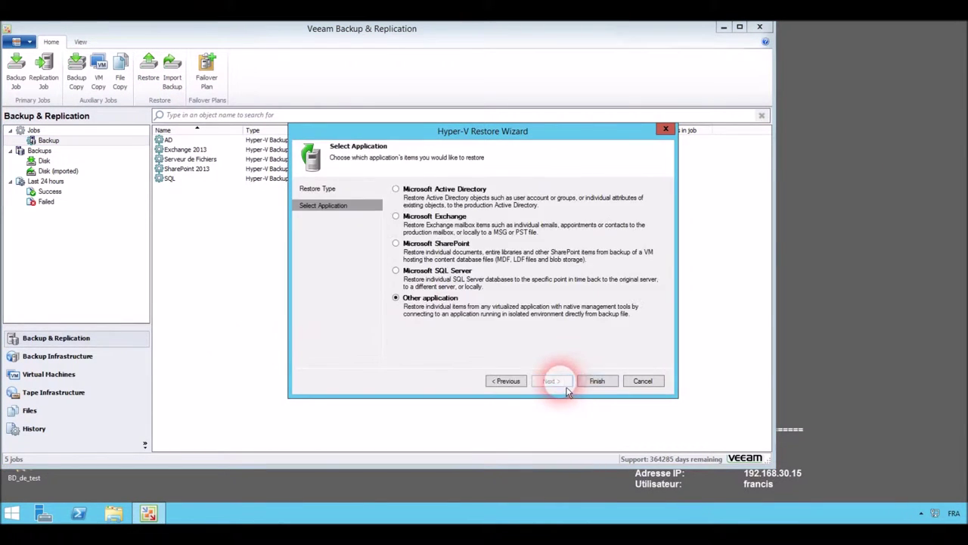
click(423, 196)
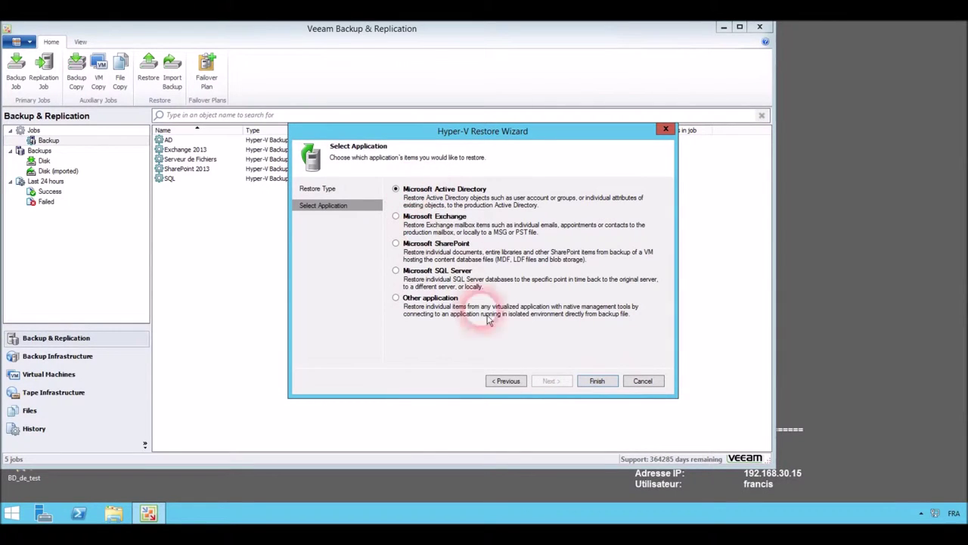
click(600, 386)
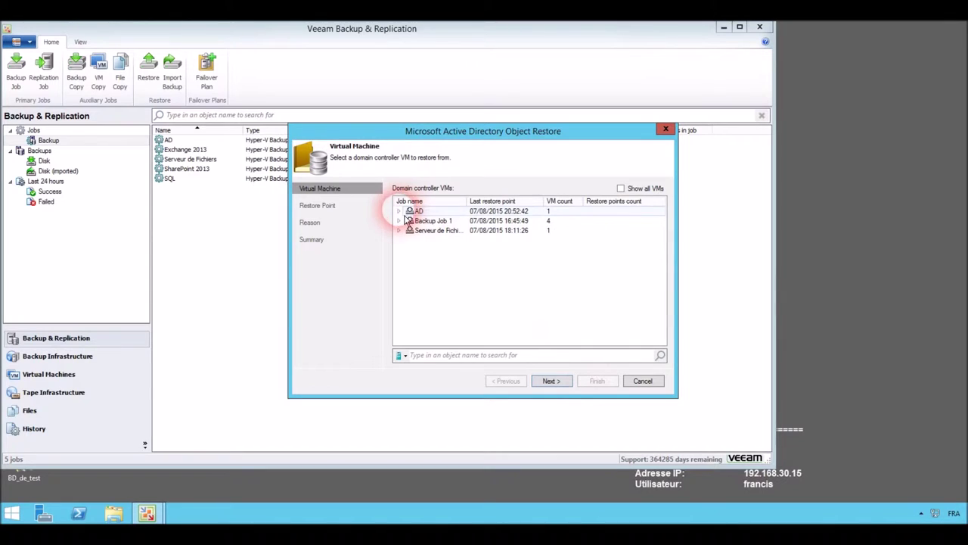
Step: Choose the Domain1 VM from the AD backup job as restore source and accept the preselected restore point
click(399, 211)
click(435, 220)
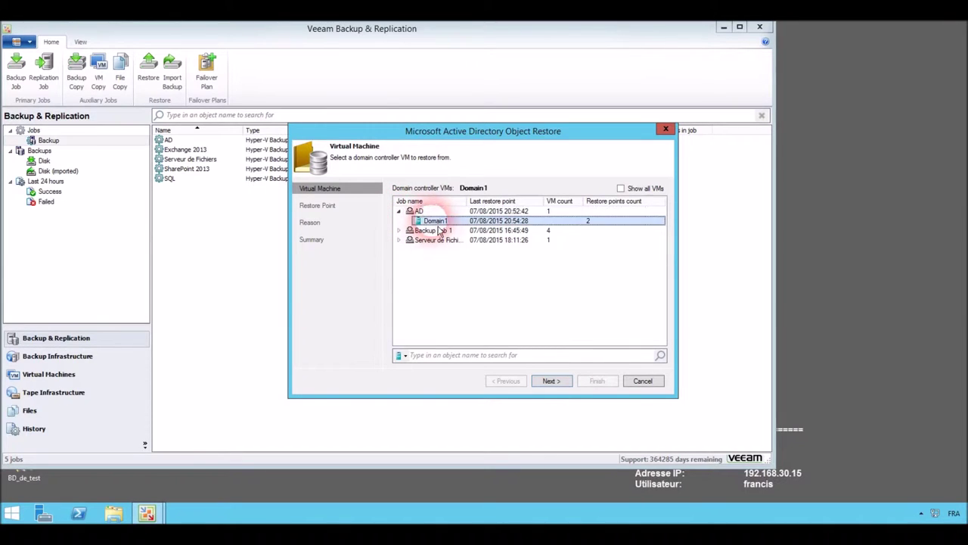
click(557, 387)
click(561, 382)
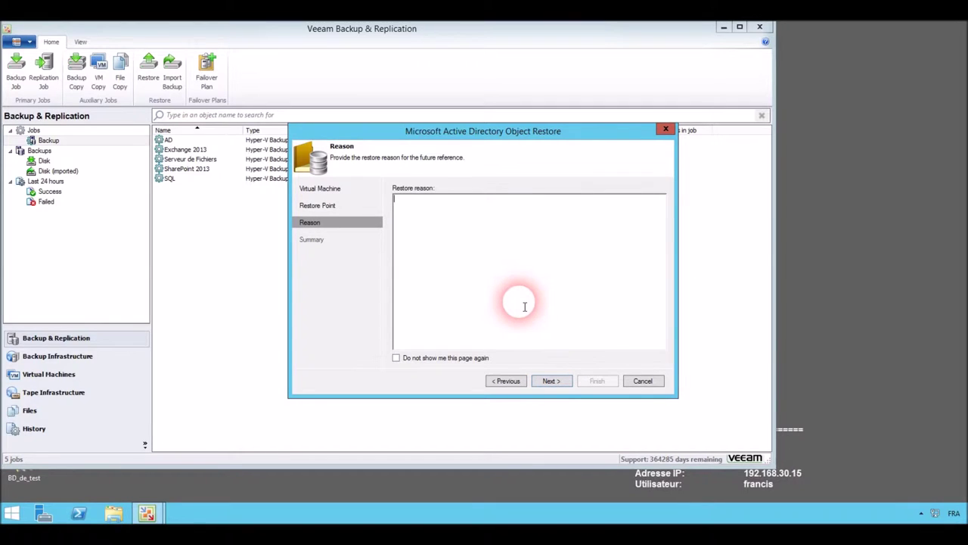
Step: Enter "Restauration objet Active Directory" as the restore reason and finish the wizard to open the backed-up directory
text(Restaura)
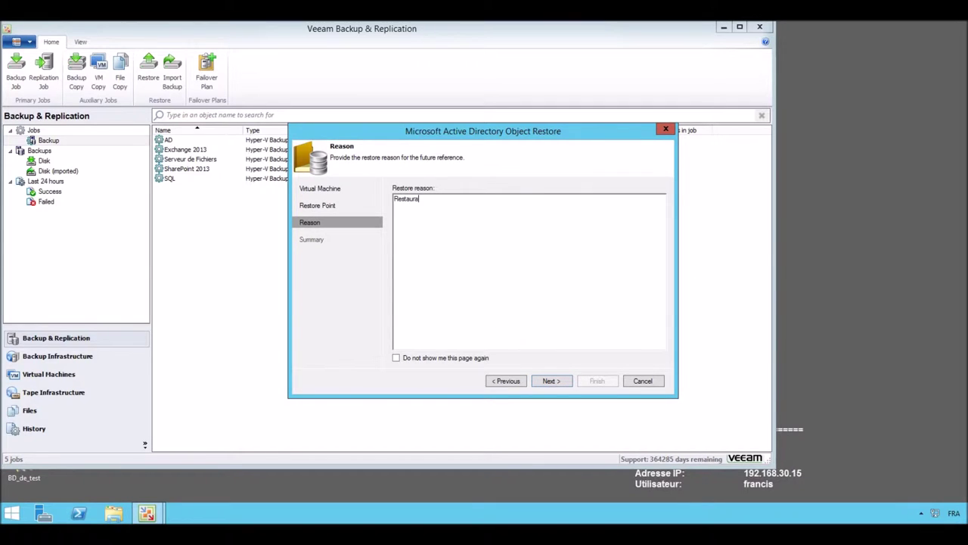
text(tion objet Active Directory)
click(558, 382)
click(597, 381)
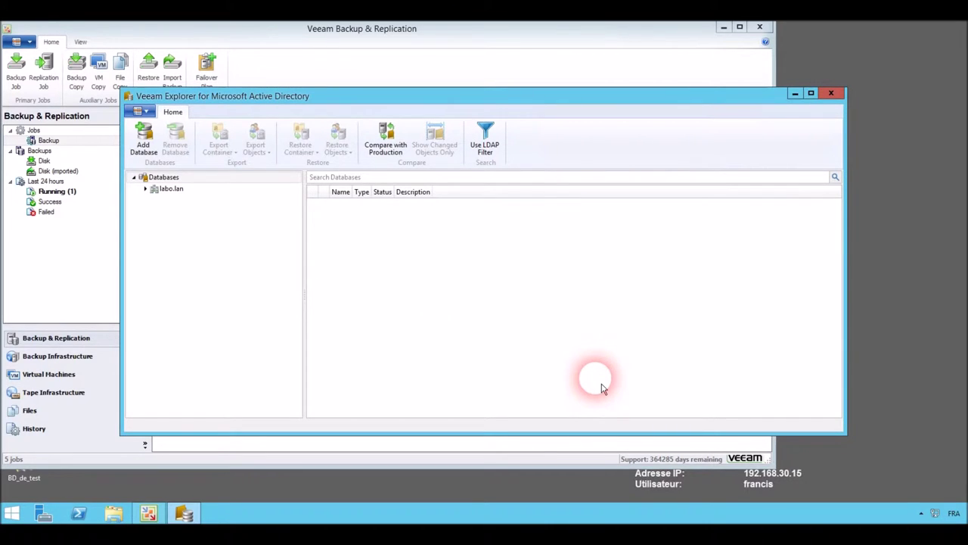
Step: Expand the labo.lan database and show the contents of the OU_de_test container
click(165, 190)
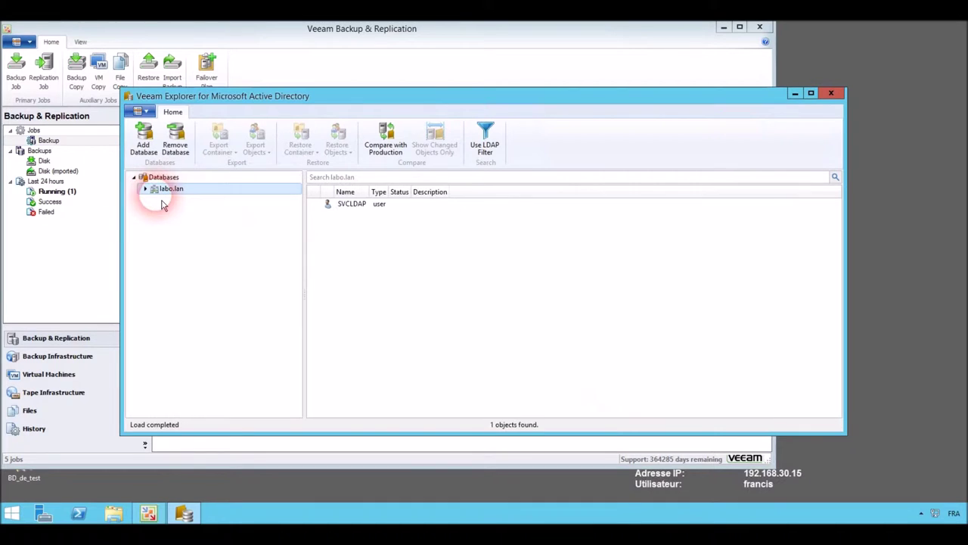
click(146, 188)
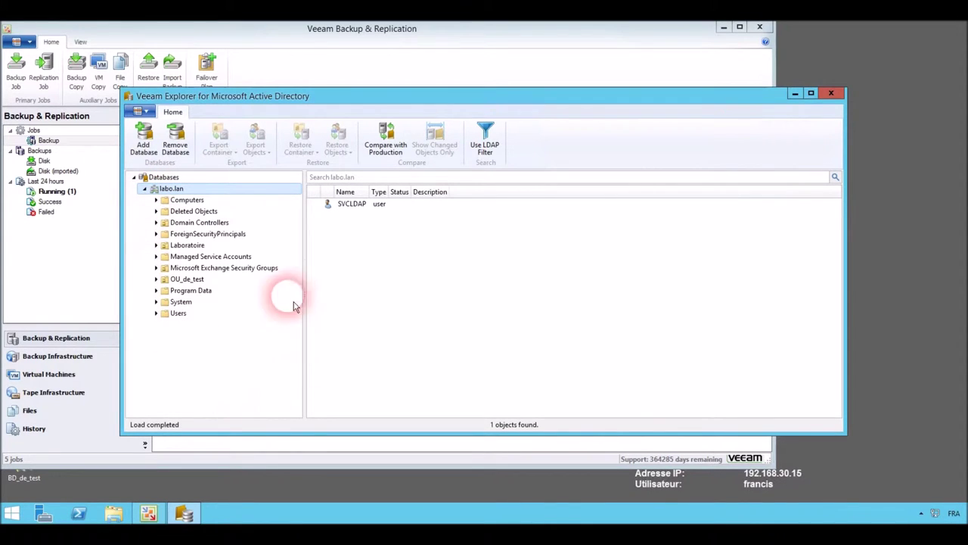
click(191, 280)
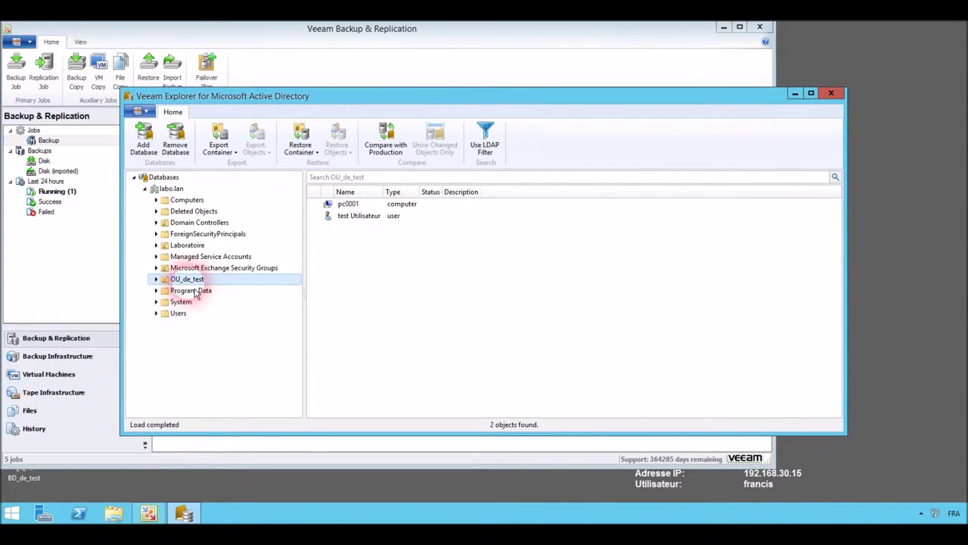
Step: Try to restore the OU_de_test container, once directly to labo.lan and once through the custom container restore
right_click(186, 280)
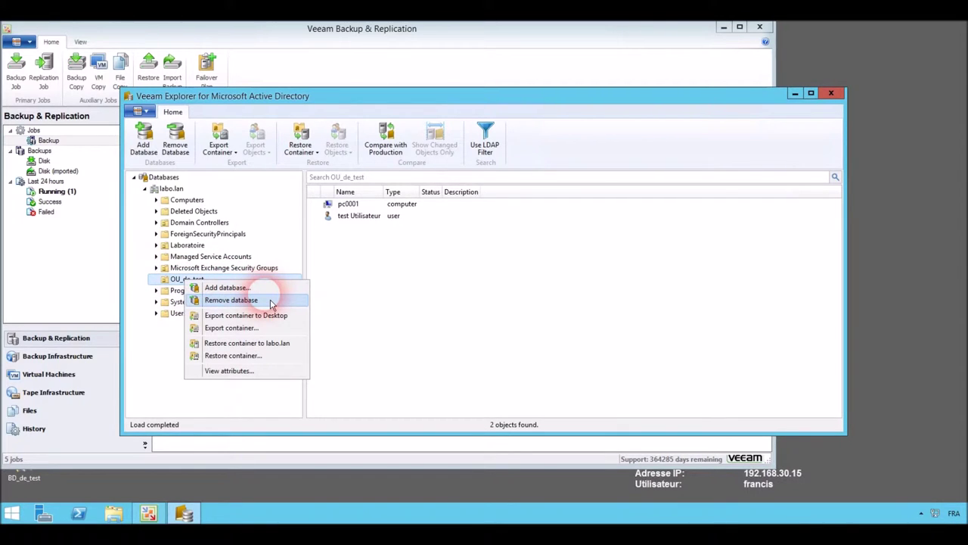
click(278, 343)
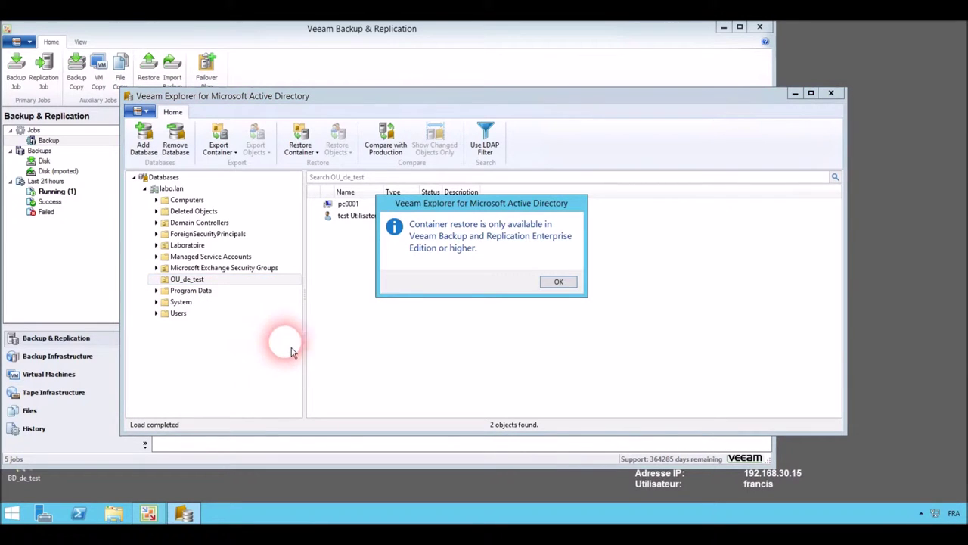
click(562, 287)
right_click(193, 286)
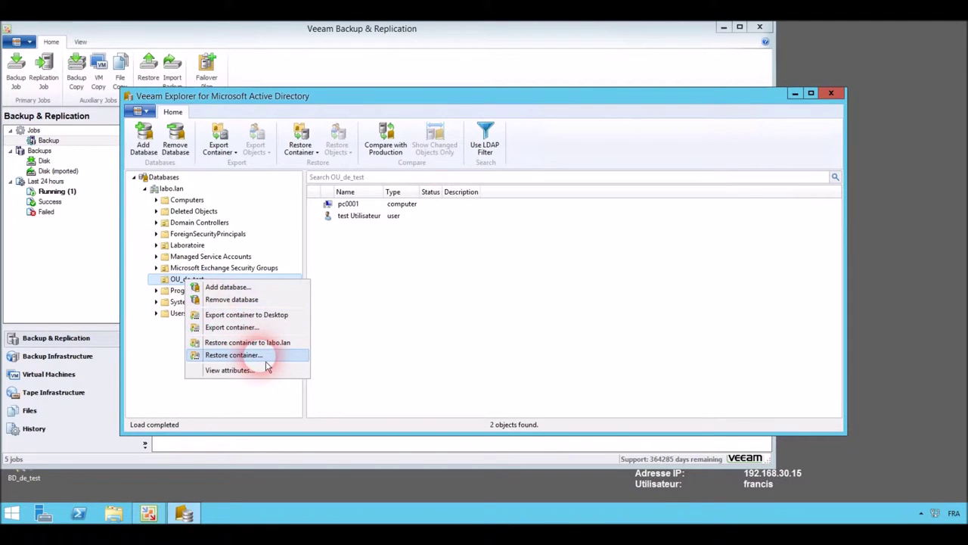
click(234, 354)
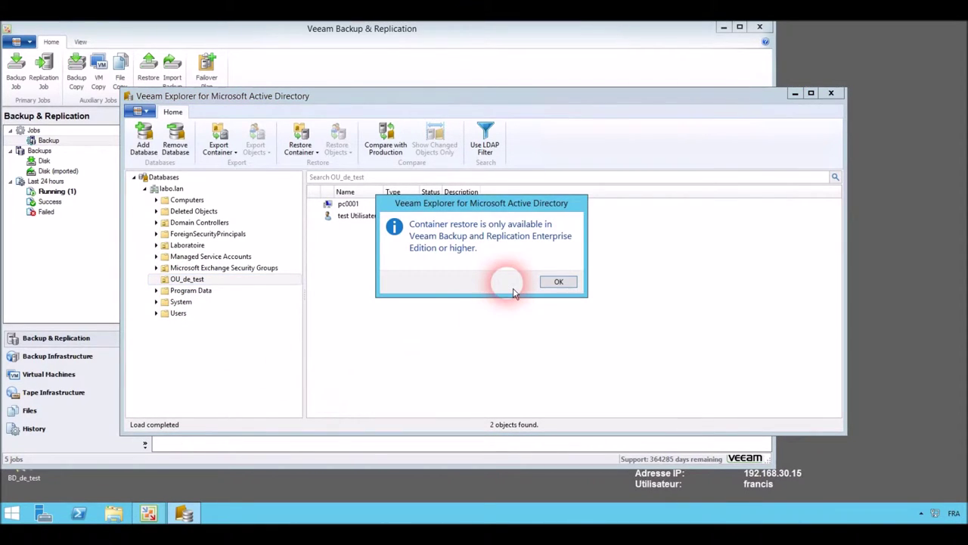
click(557, 282)
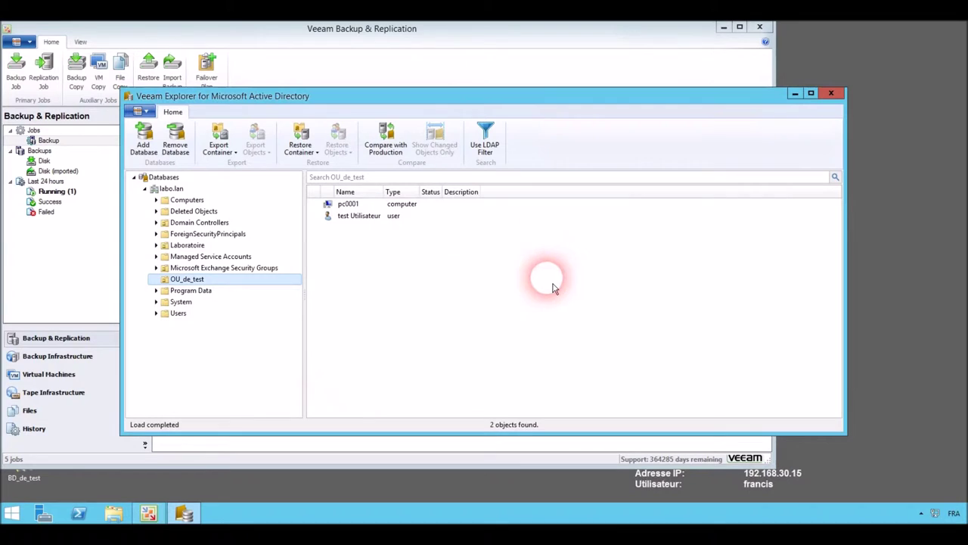
Step: Export the OU_de_test container to the desktop, minimize the main backup window and select the exported OU_de_test.ldf file
right_click(219, 286)
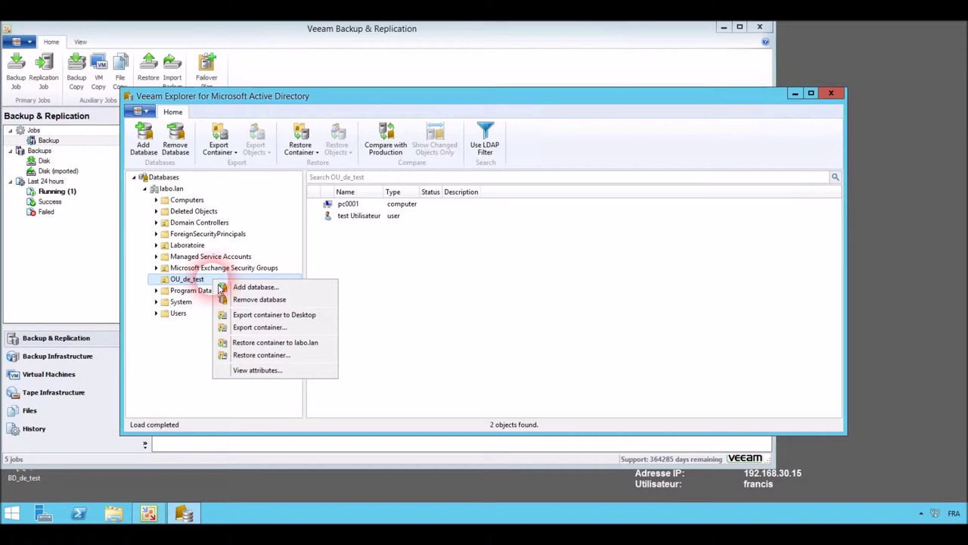
click(274, 321)
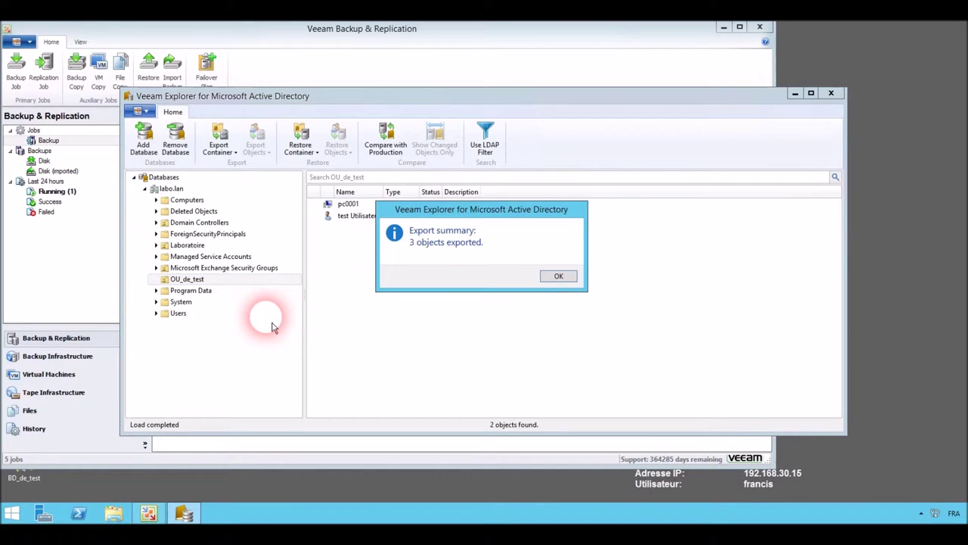
click(558, 275)
click(723, 28)
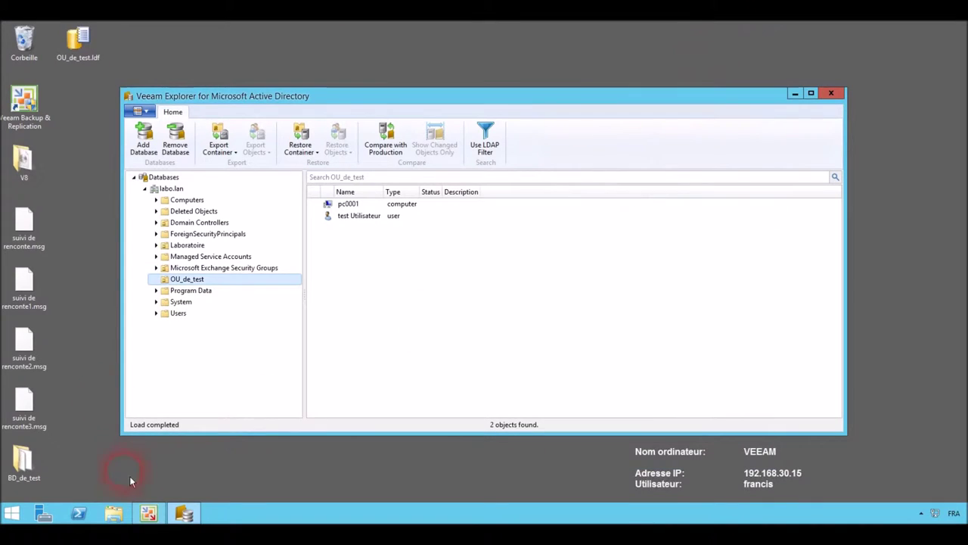
click(84, 64)
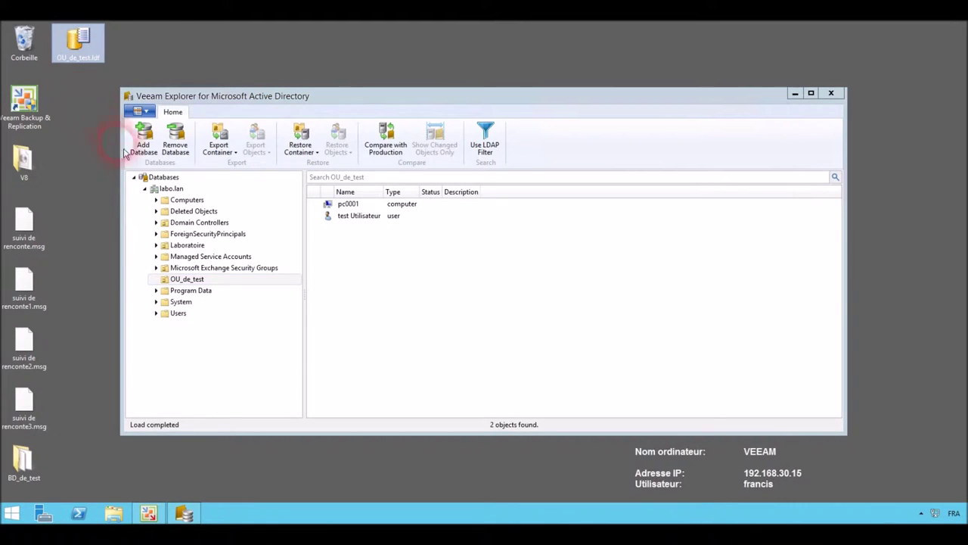
Step: View the actions offered for the labo.lan root, and try the custom container restore on OU_de_test
click(168, 188)
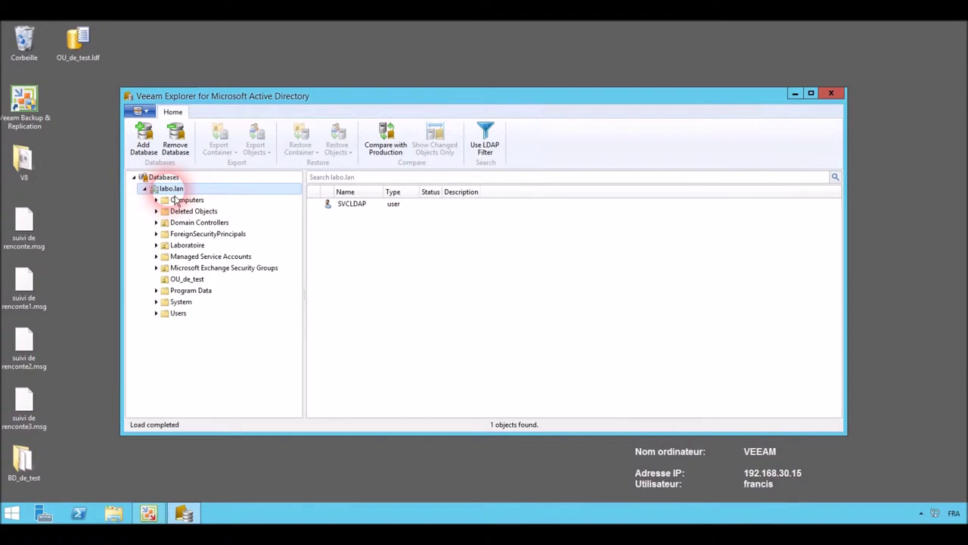
right_click(176, 201)
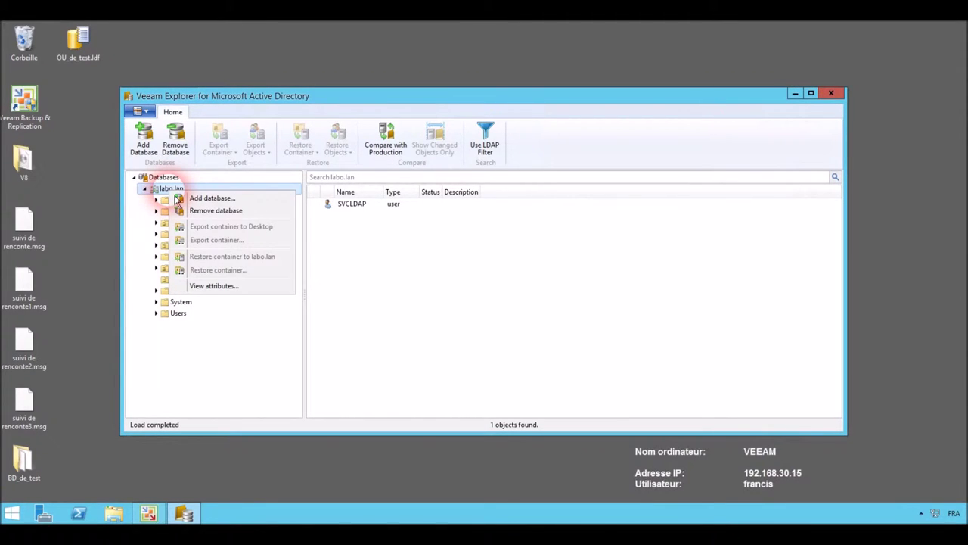
click(357, 275)
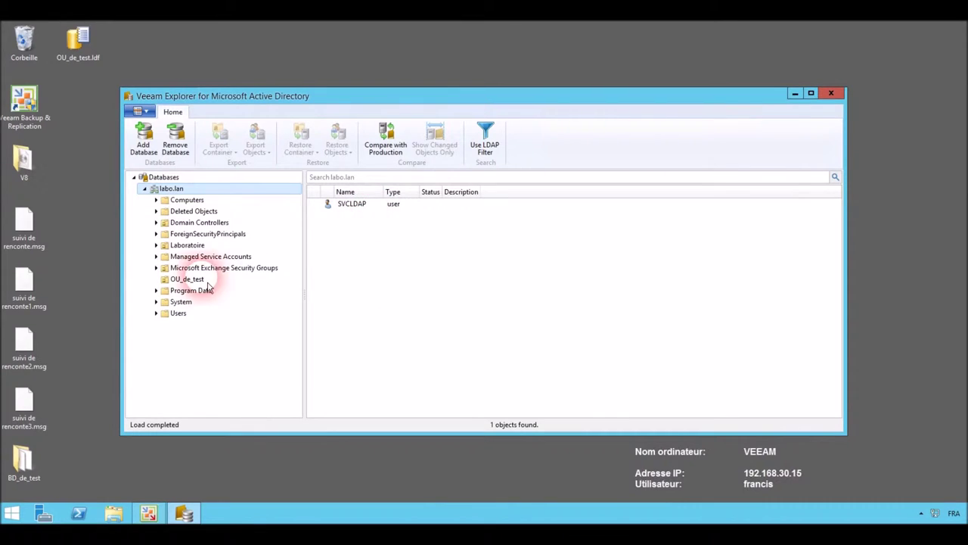
click(194, 281)
right_click(194, 284)
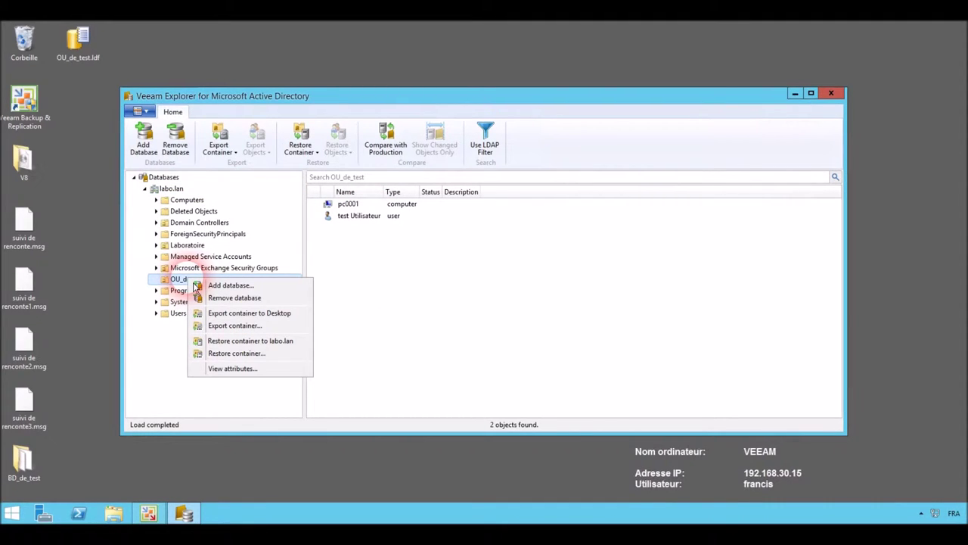
click(286, 354)
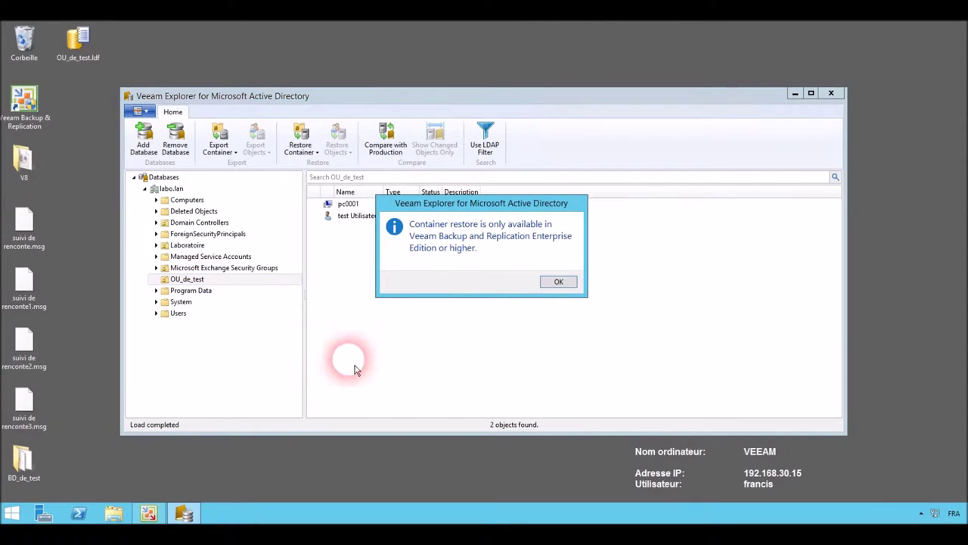
click(558, 281)
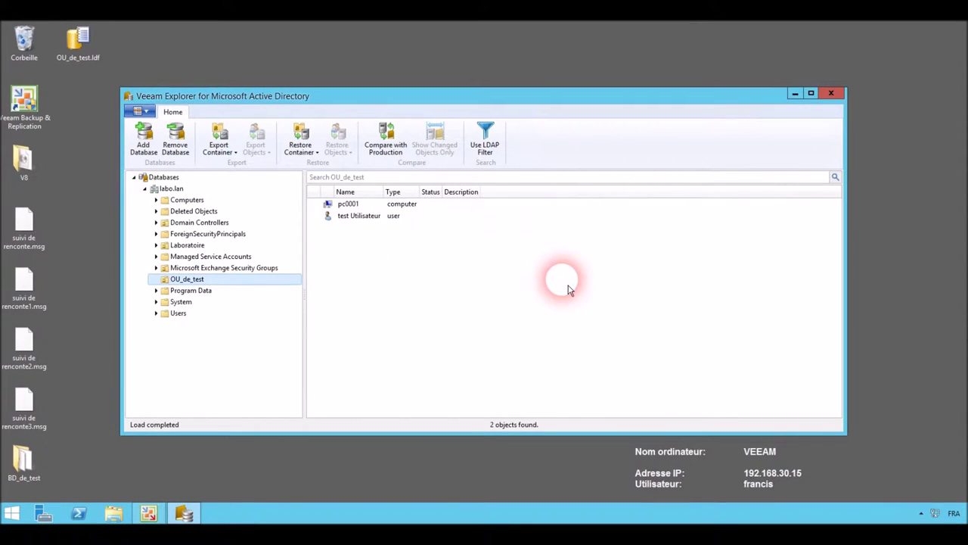
Step: Examine the attributes of the backed-up OU_de_test container and close the attribute list
right_click(216, 286)
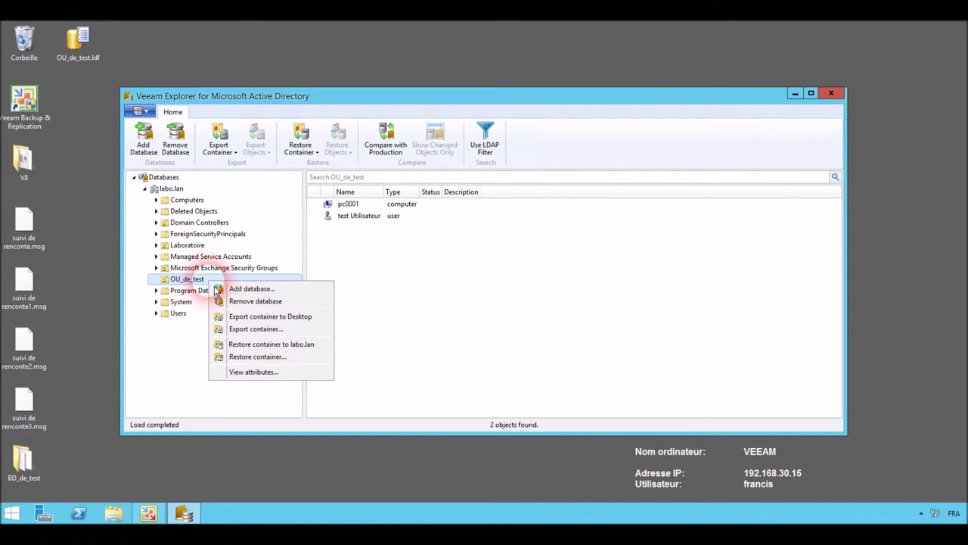
click(256, 372)
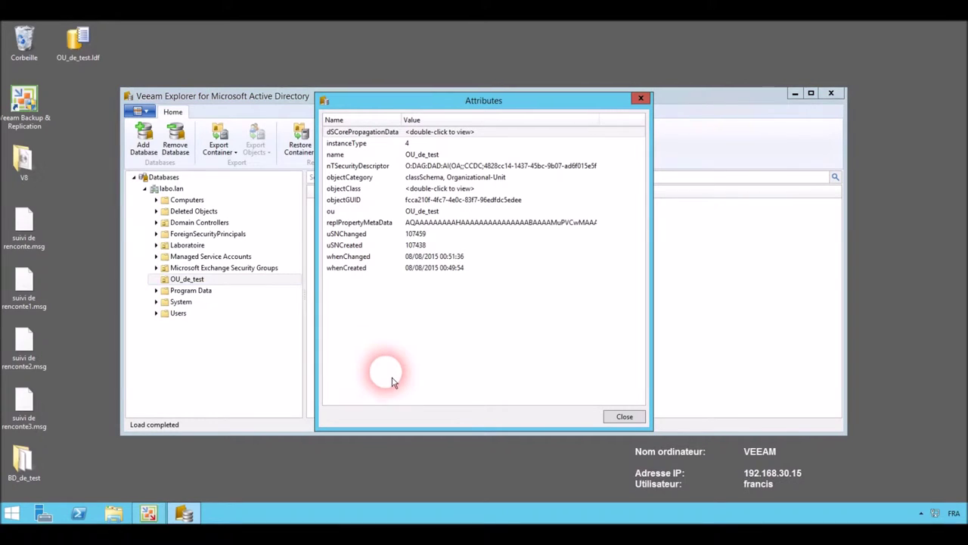
click(624, 417)
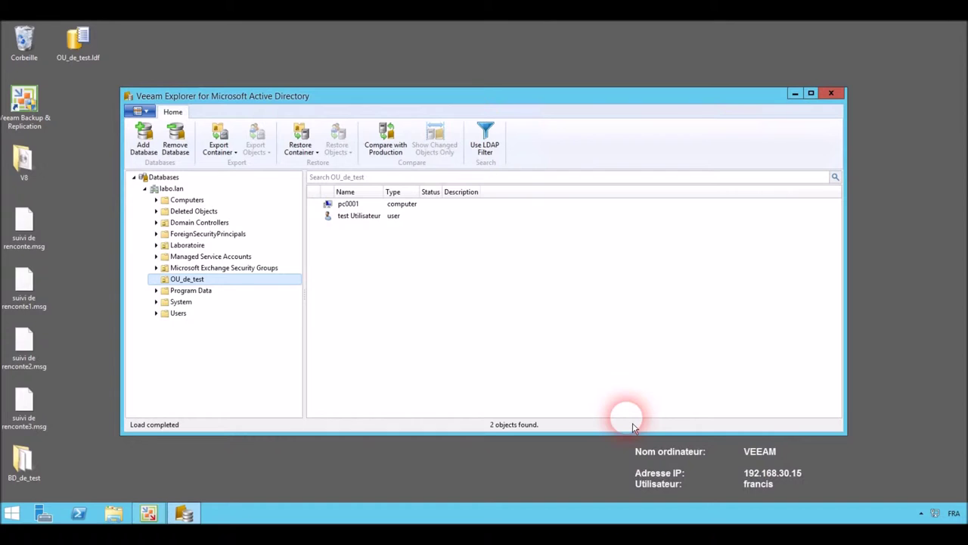
Step: In Veeam Backup & Replication, start a restore from backup of application items for Microsoft Active Directory
click(53, 141)
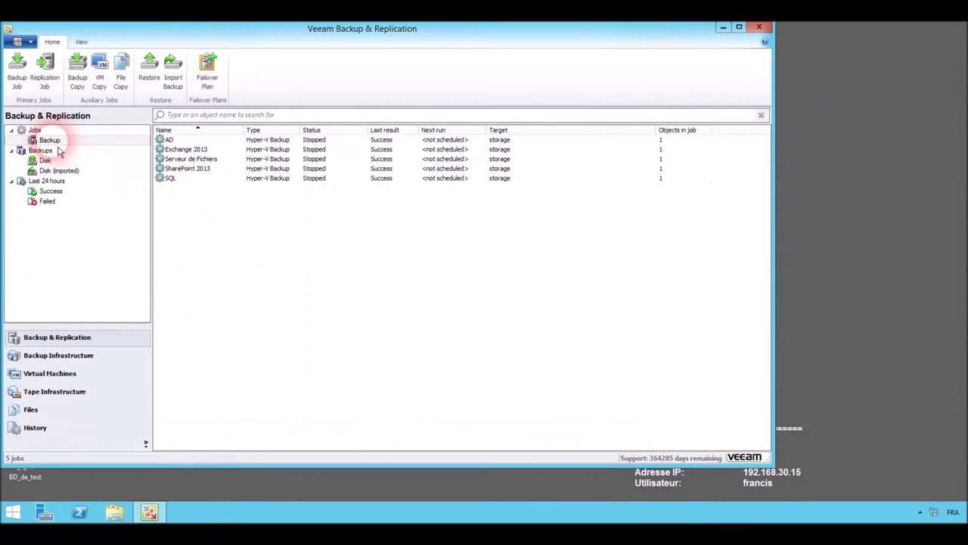
click(149, 72)
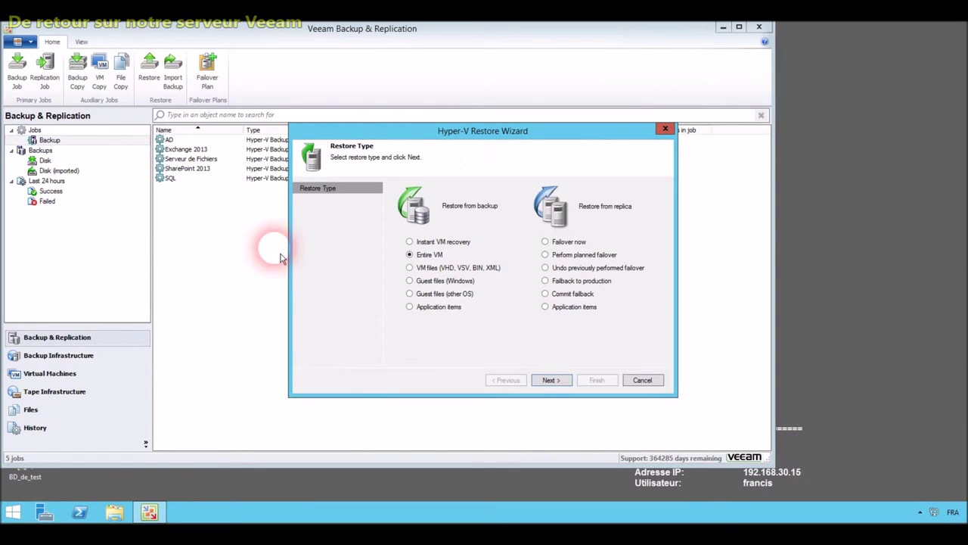
click(410, 307)
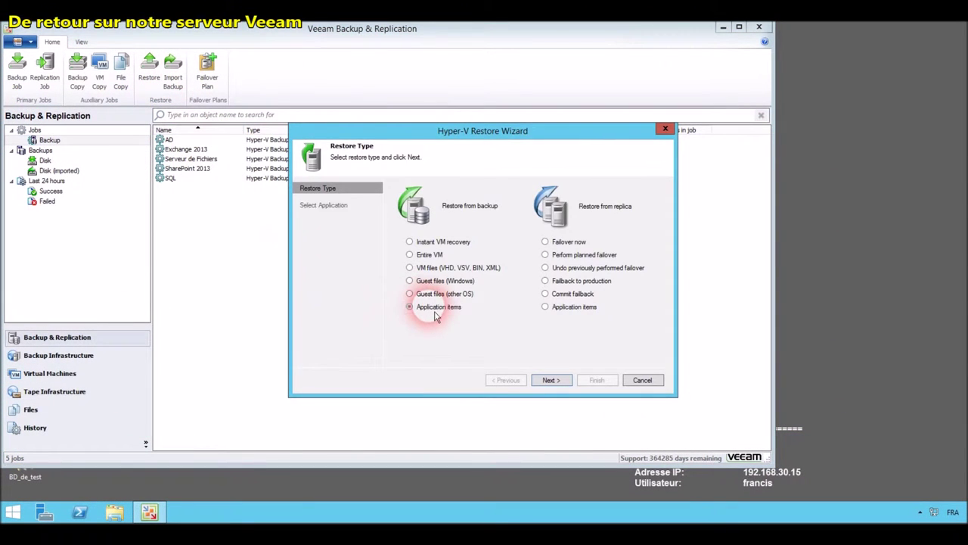
click(565, 382)
click(399, 191)
click(597, 380)
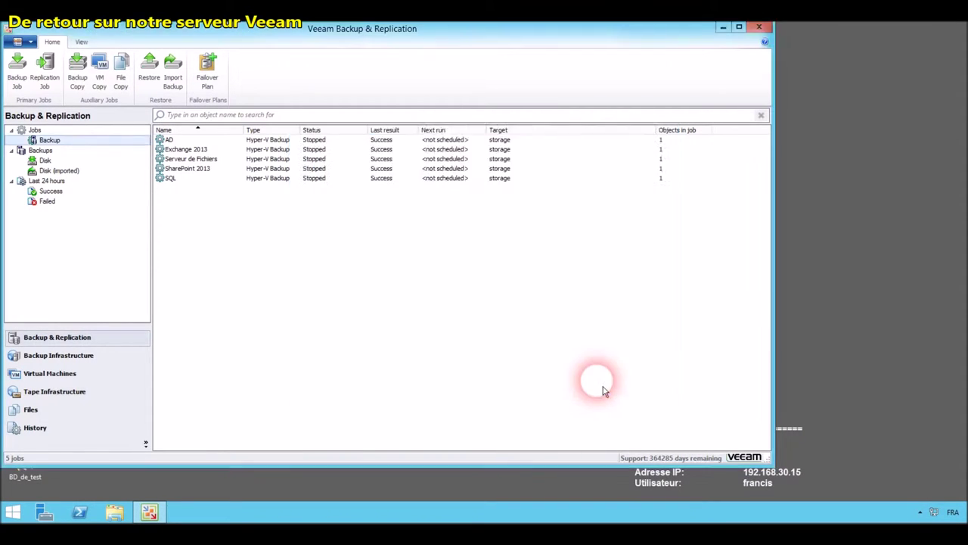
Step: Choose the Domain1 virtual machine from the AD job, accept its restore point and continue to the restore reason
click(420, 211)
double_click(421, 211)
click(551, 380)
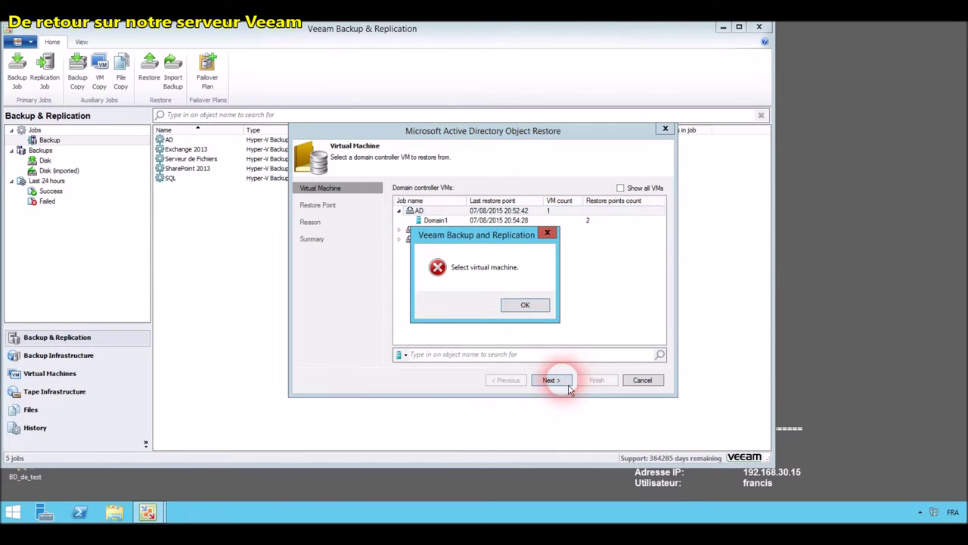
click(519, 304)
click(437, 220)
click(550, 379)
click(551, 380)
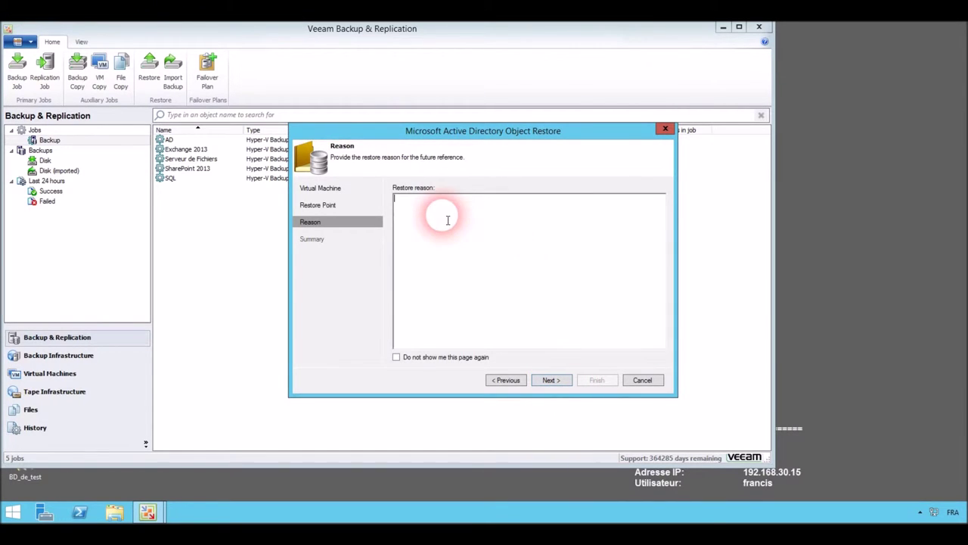
Step: Enter "restauration objet Active Directory" as the restore reason and finish the wizard to launch the Active Directory explorer
text(restauration objet Ac)
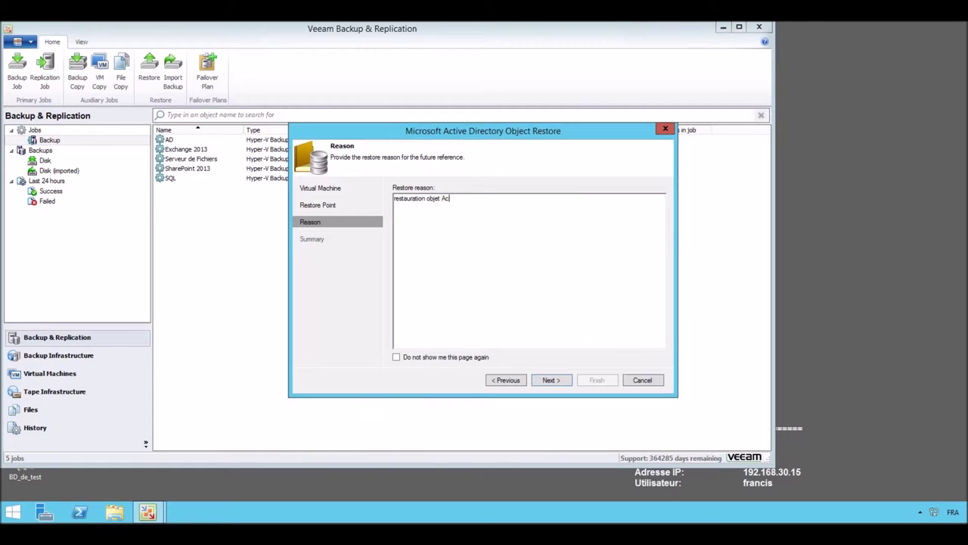
text(irectory)
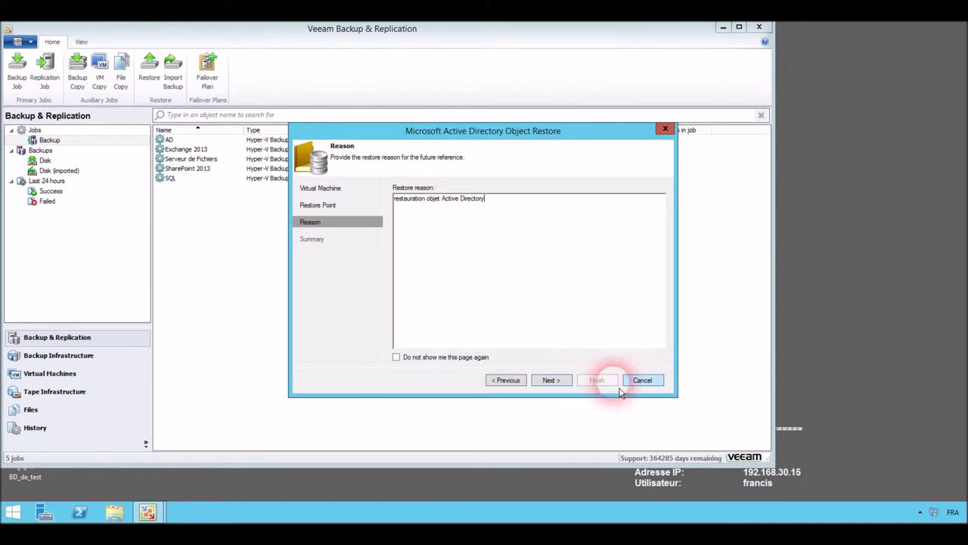
click(552, 380)
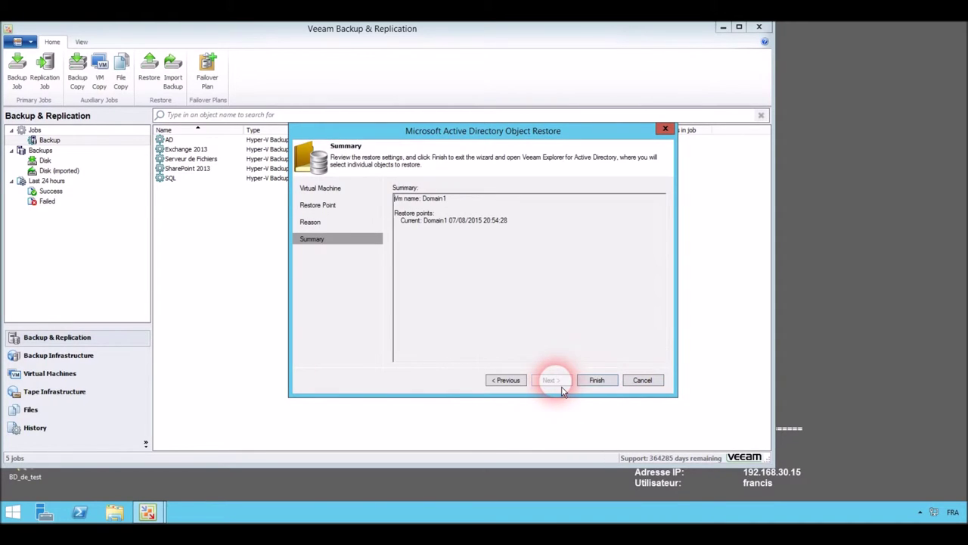
click(601, 386)
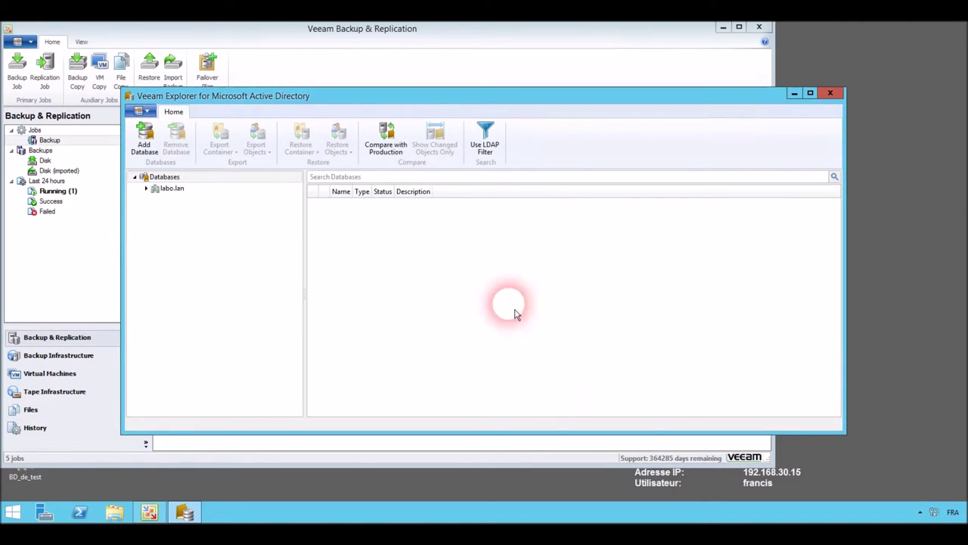
Step: Expand the labo.lan database and list the objects in the OU_de_test container
click(150, 191)
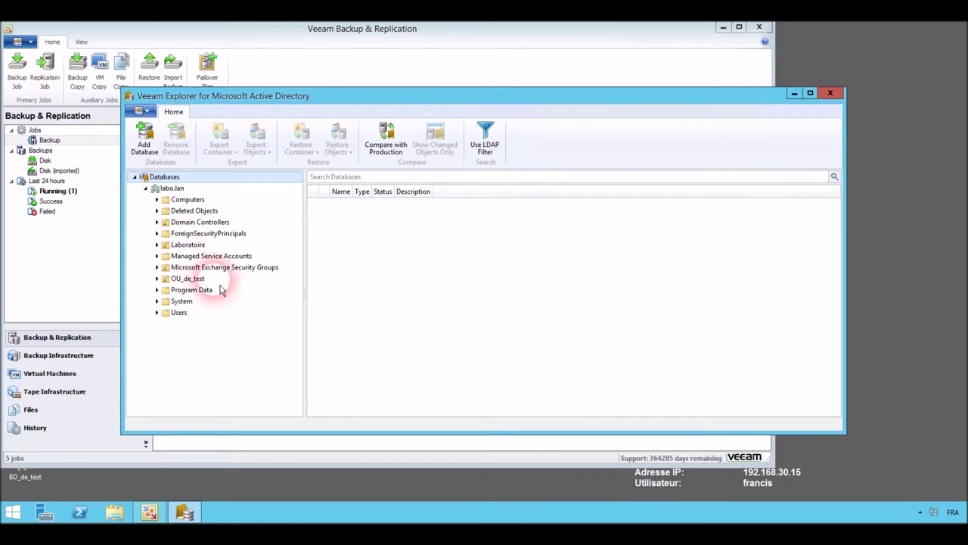
click(193, 280)
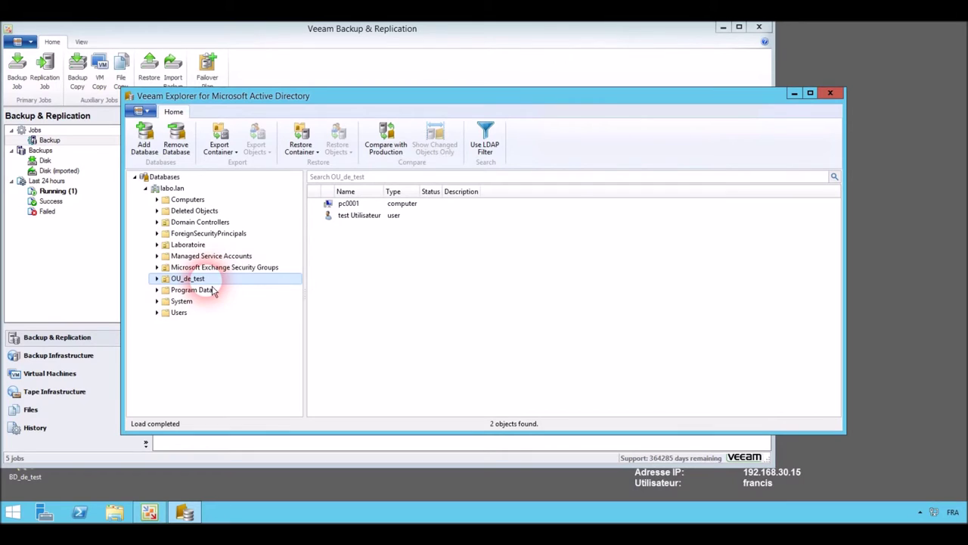
Step: Try to restore the whole OU_de_test container directly to labo.lan
right_click(252, 291)
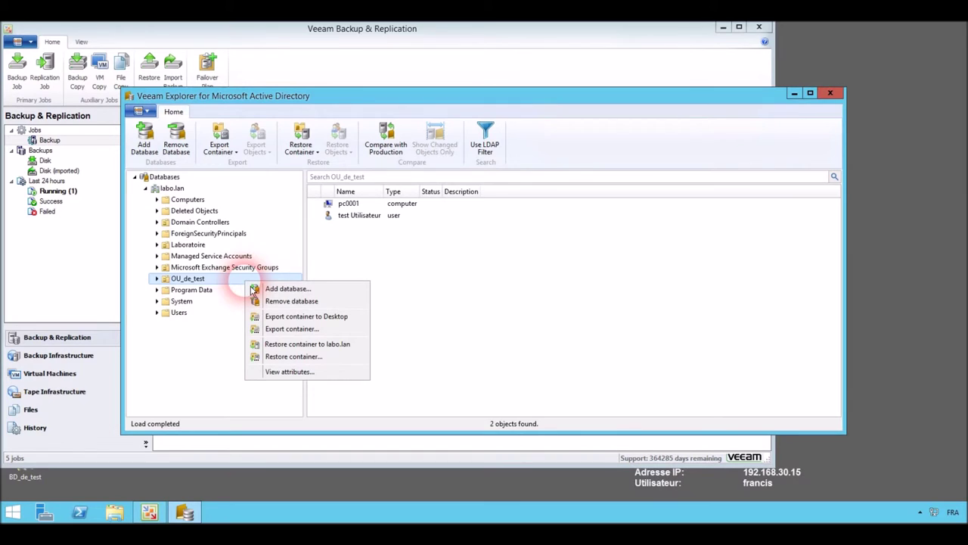
click(345, 350)
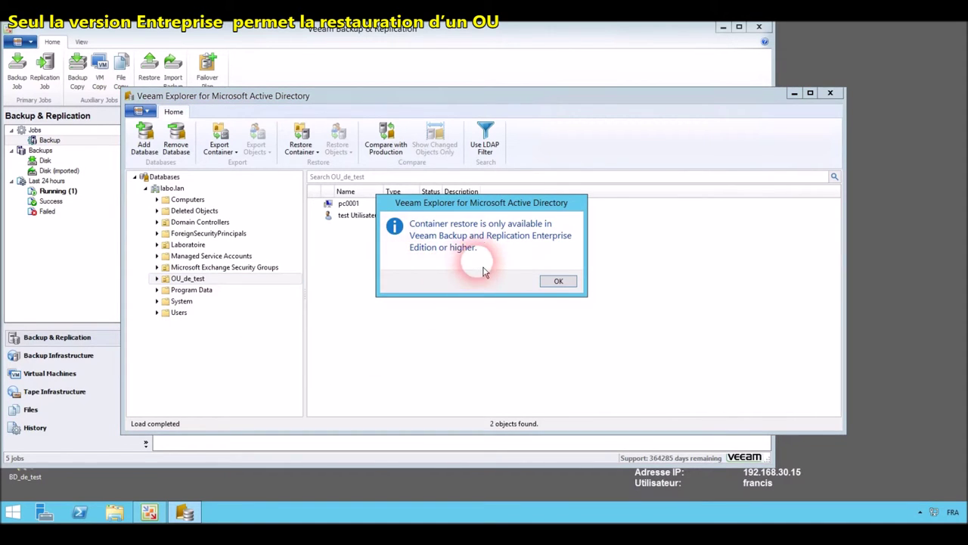
click(560, 281)
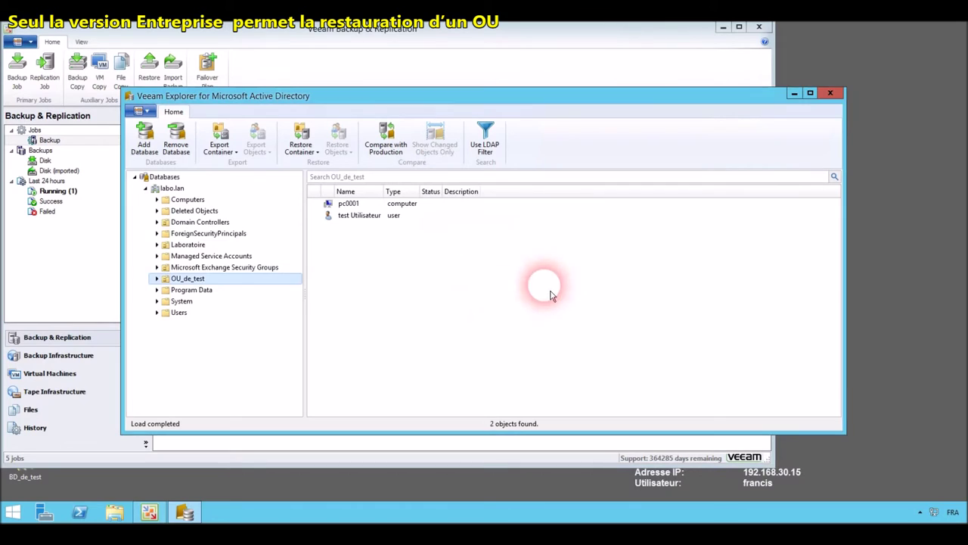
Step: Restore the pc0001 computer object from OU_de_test to labo.lan and dismiss the restore summary
click(348, 204)
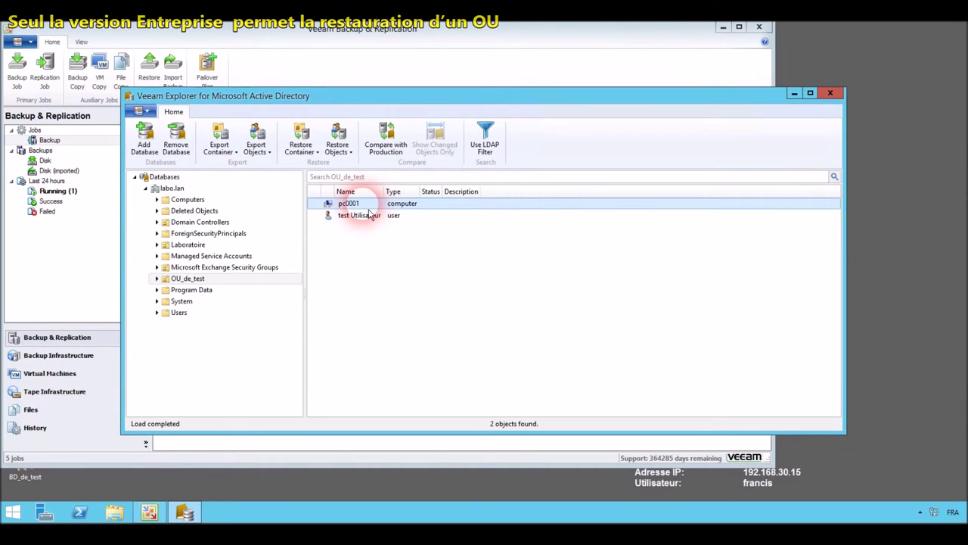
right_click(370, 214)
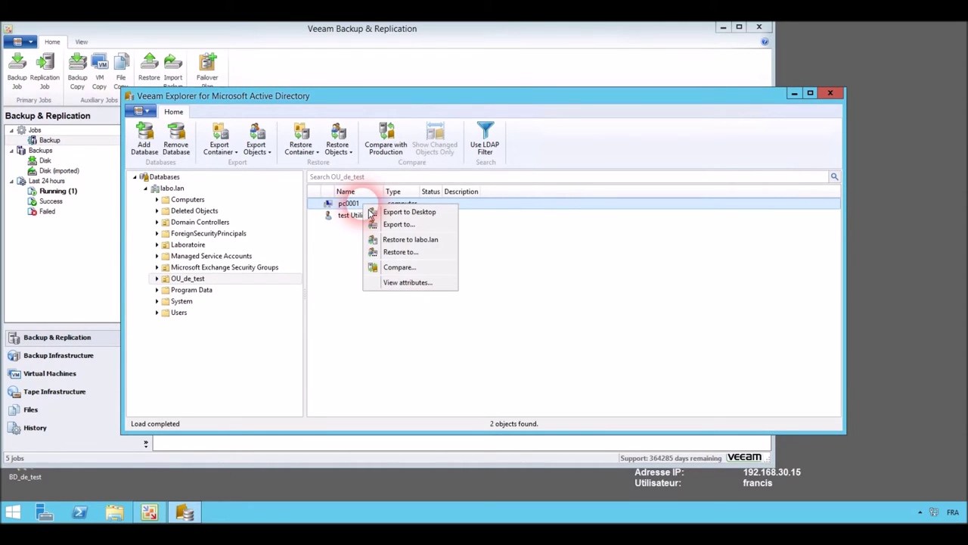
click(424, 241)
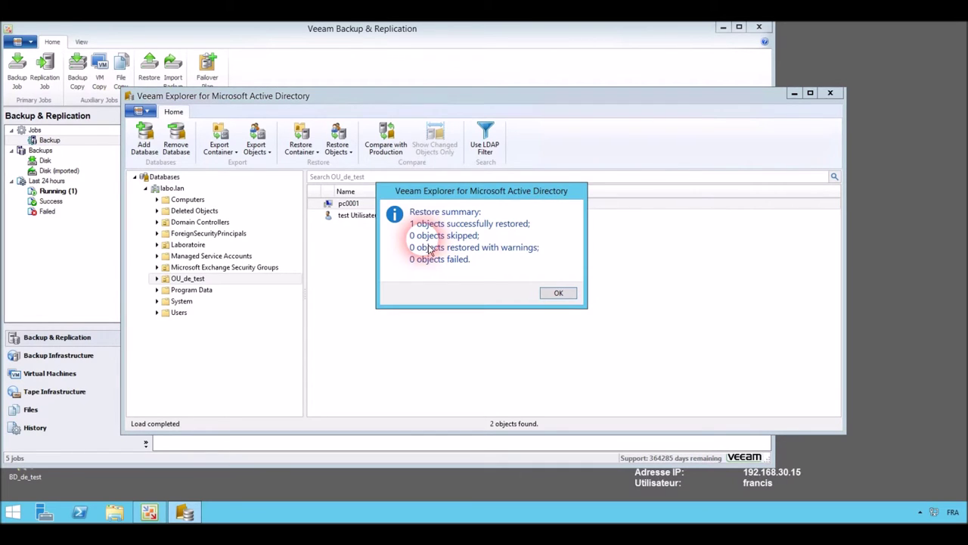
click(558, 293)
Step: Restore the test Utilisateur user object to labo.lan and dismiss the restore summary
click(354, 216)
right_click(350, 218)
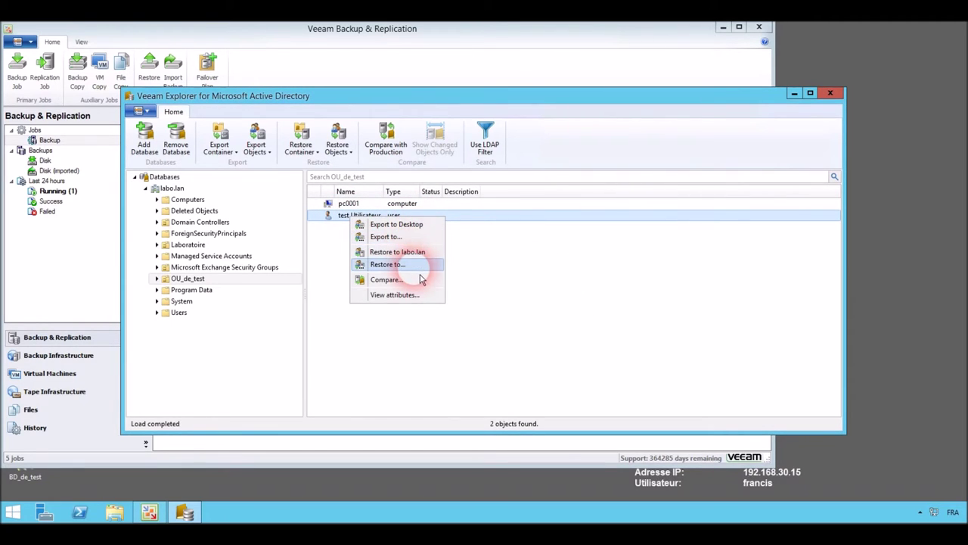
click(425, 255)
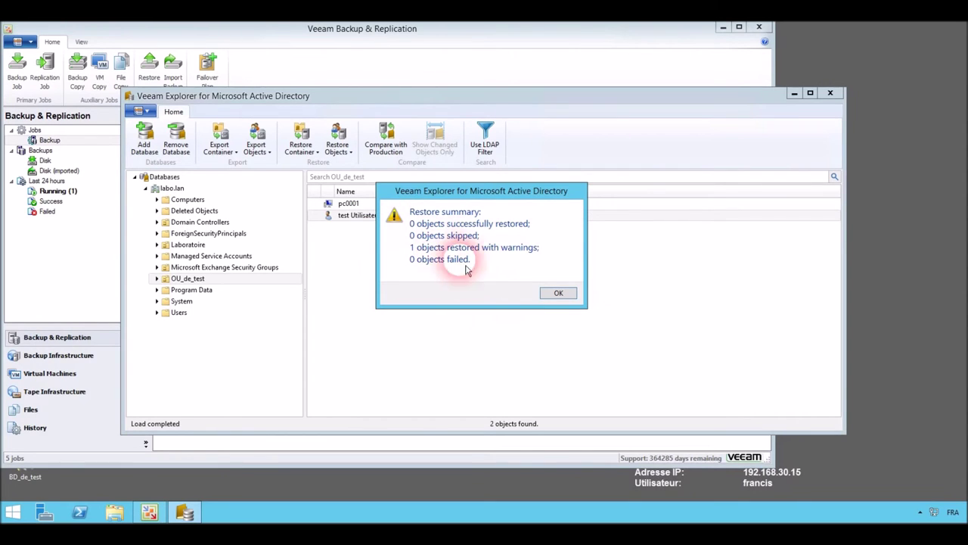
click(560, 294)
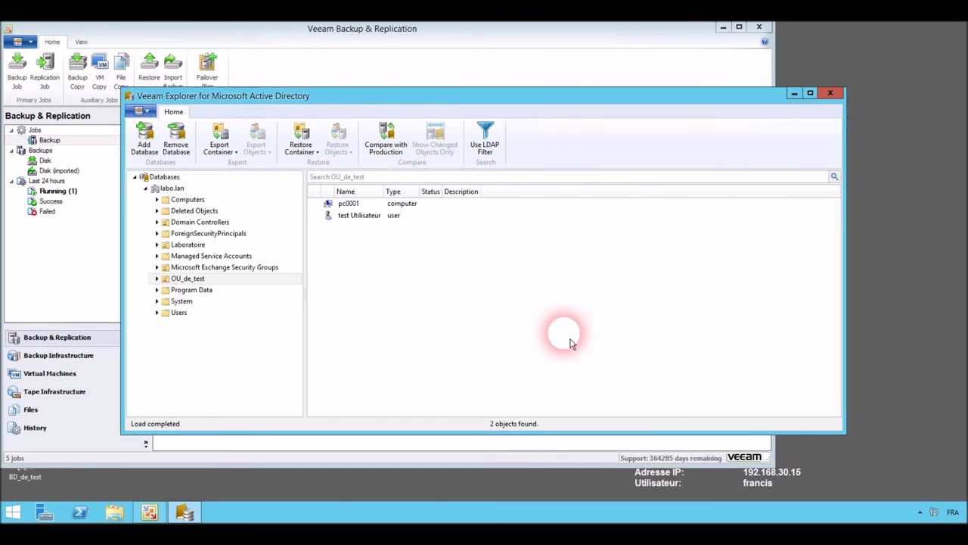
Step: View the server connection parameters of the custom restore wizard for the test Utilisateur user, and cancel the wizard
click(357, 218)
right_click(363, 225)
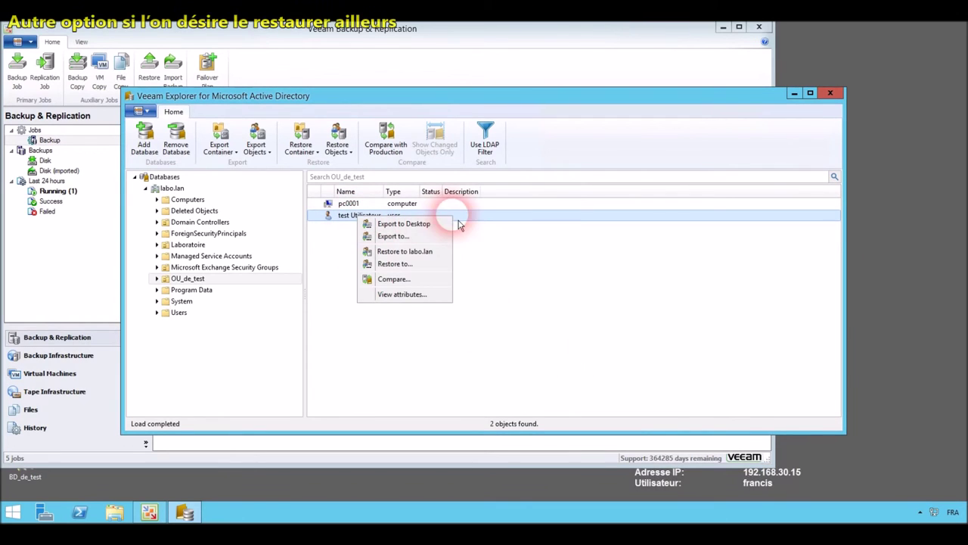
click(507, 348)
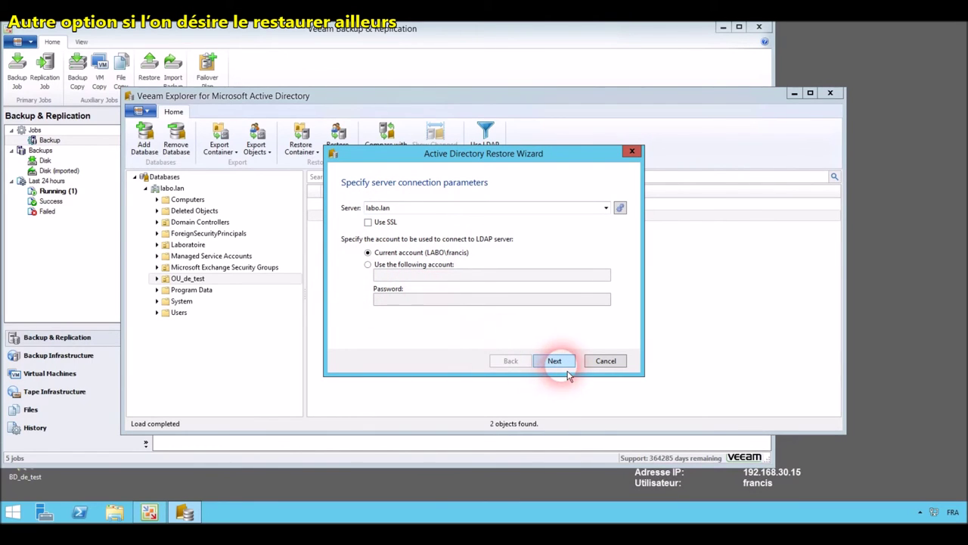
click(603, 362)
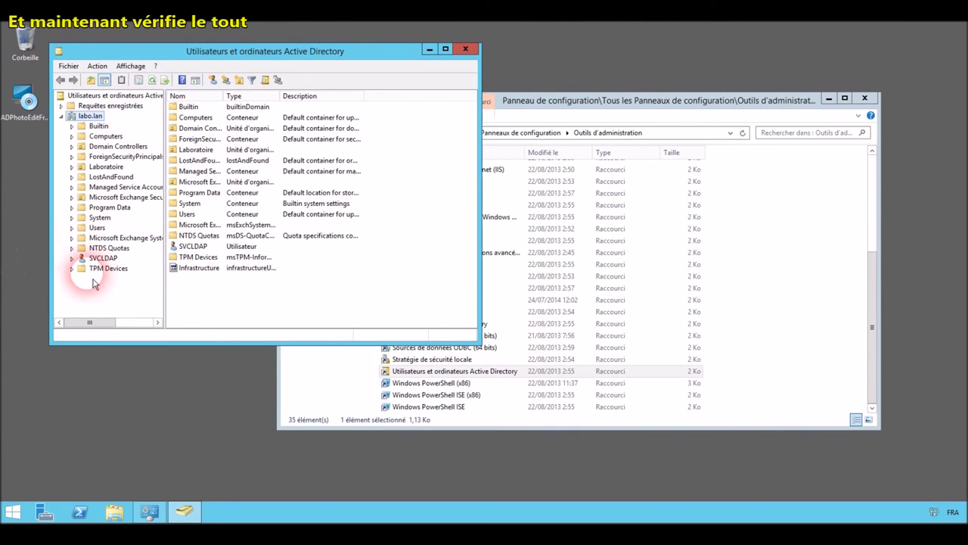
Step: In Active Directory Users and Computers, refresh the labo.lan domain and open OU_de_test to check its restored objects
right_click(99, 116)
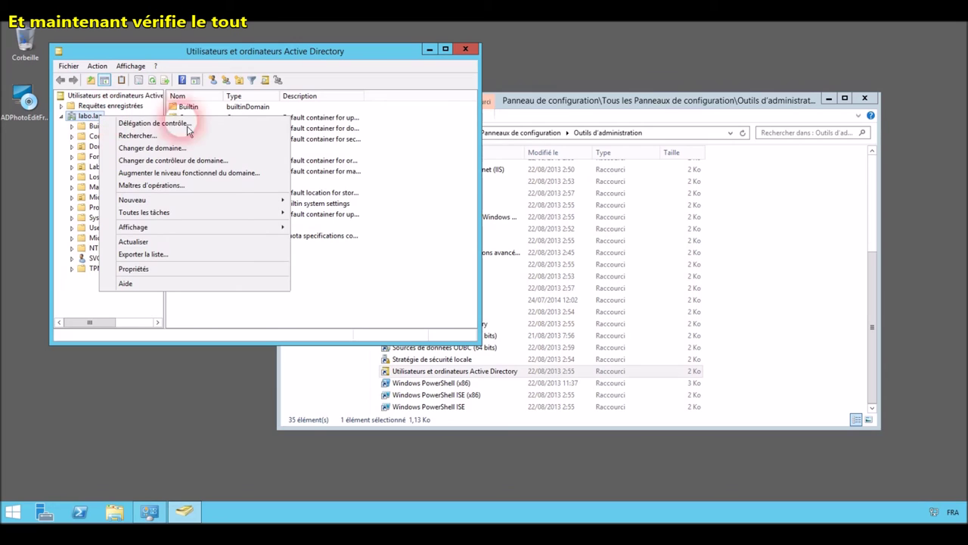
click(169, 243)
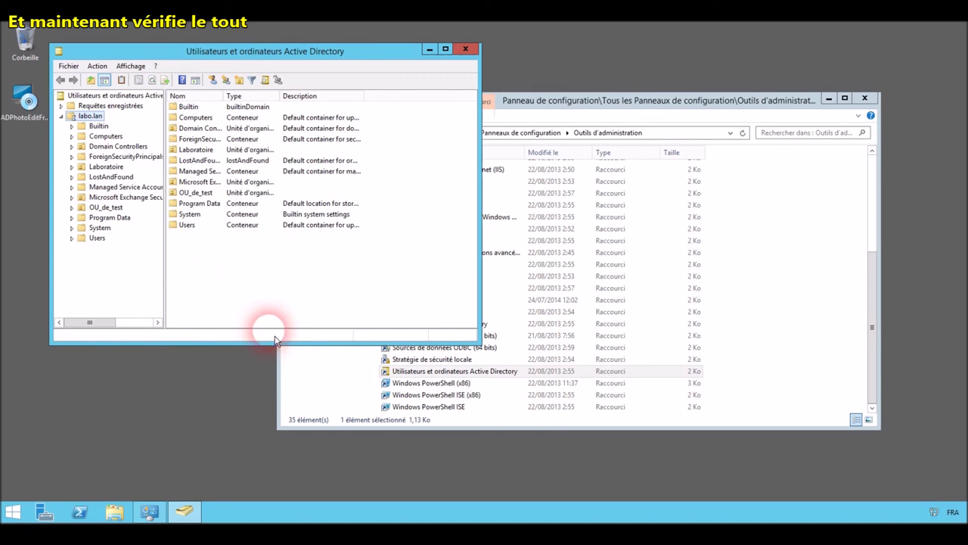
double_click(105, 208)
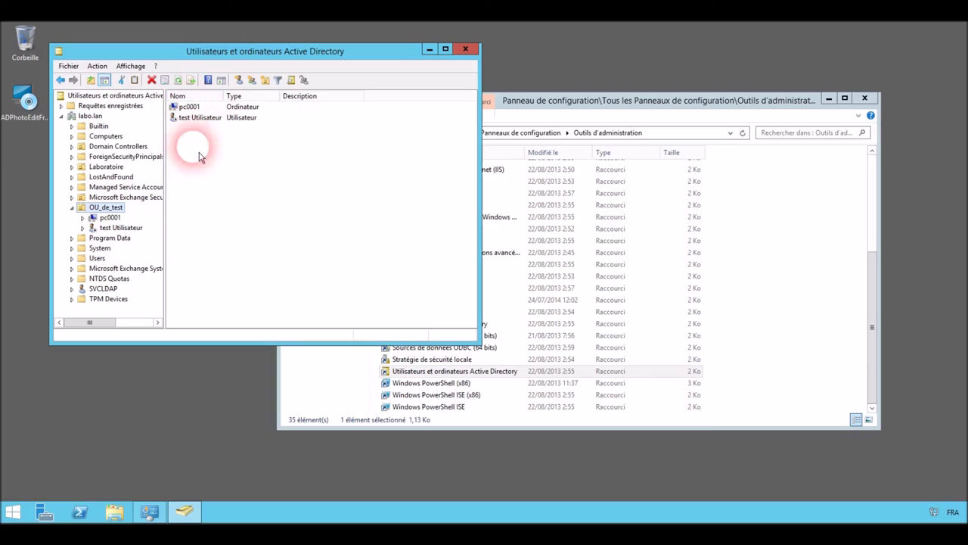